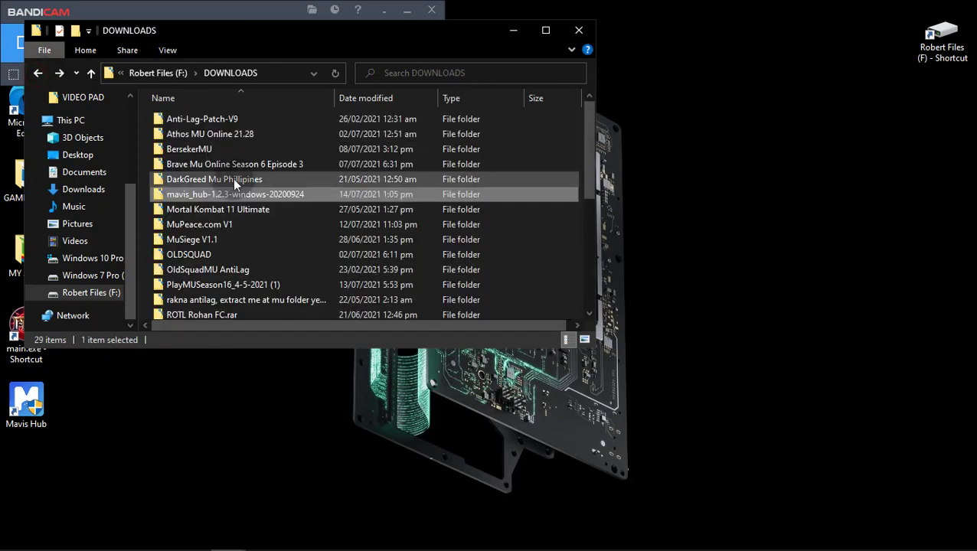
Step: Open the mavis_hub-1.2.3-windows-20200924 folder, select mavis_hub_setup.exe, then minimize File Explorer to show the desktop
left_click(245, 193)
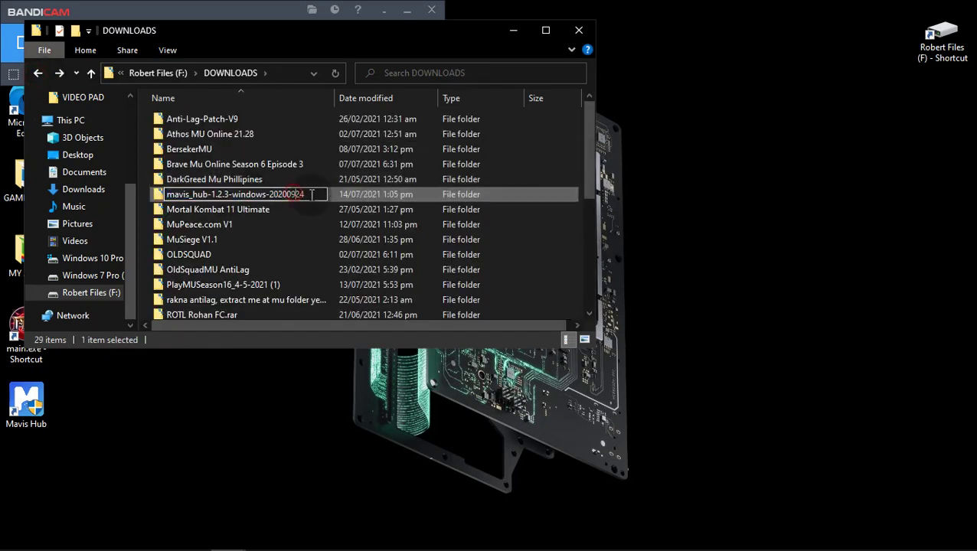
left_click(325, 194)
double_click(326, 194)
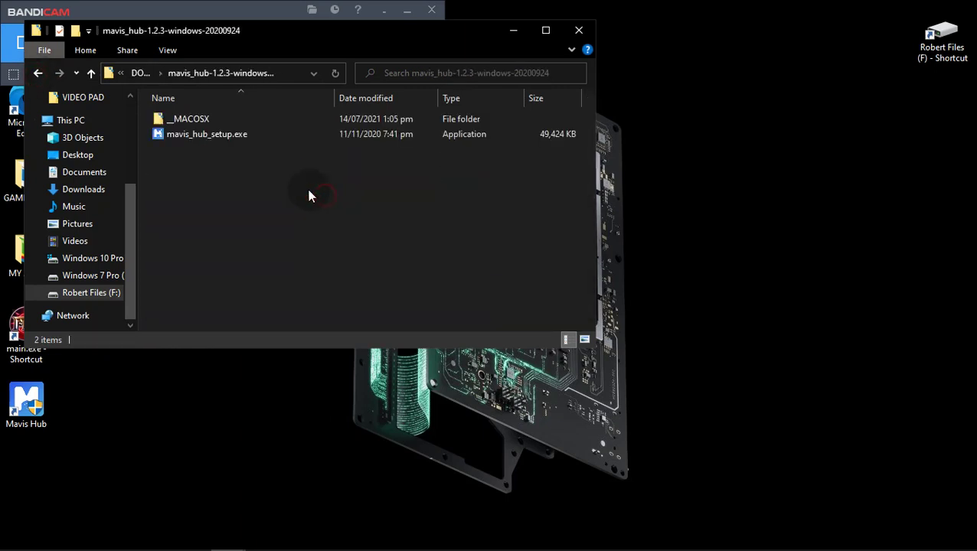
left_click(215, 133)
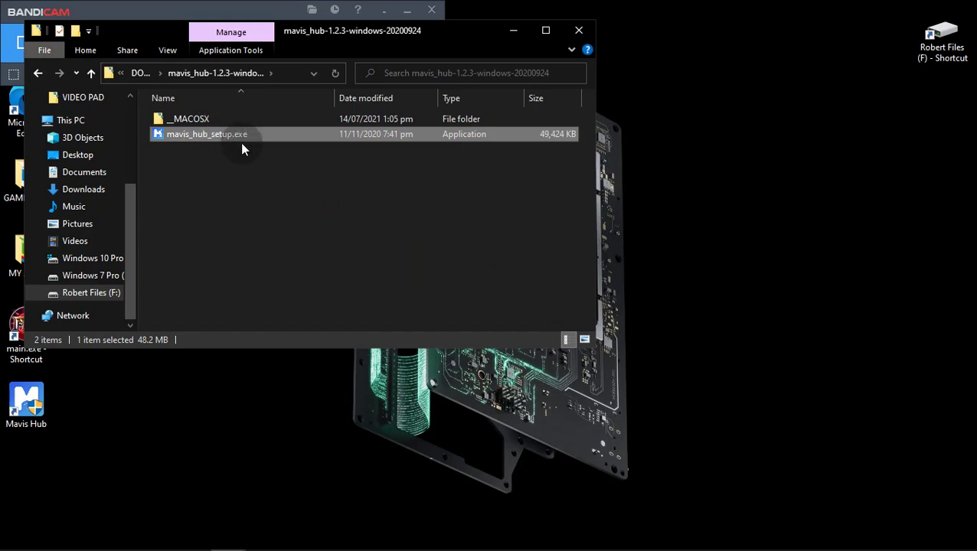
left_click(514, 32)
left_click(26, 402)
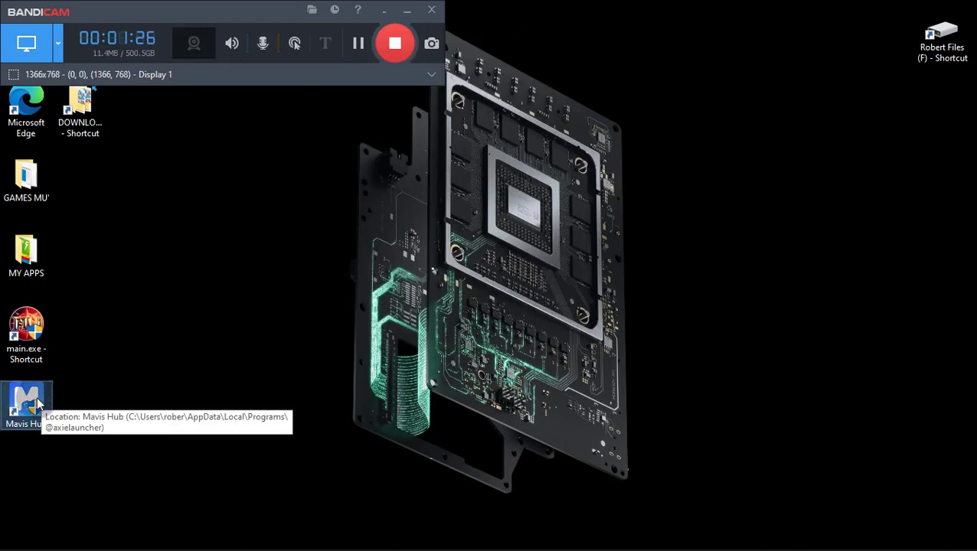
Step: Launch Mavis Hub from the desktop and choose Login with Ronin Wallet on the marketplace
double_click(38, 402)
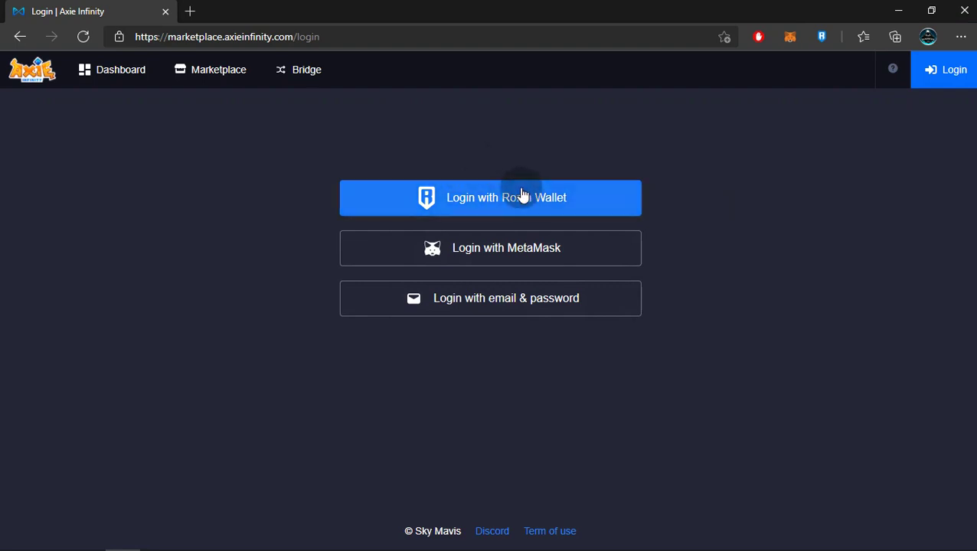
left_click(500, 201)
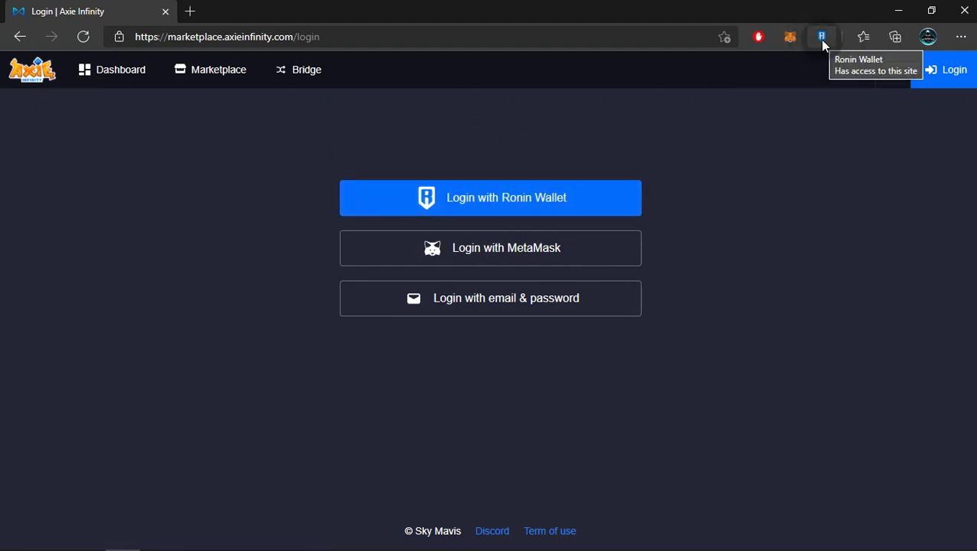
Step: In a new tab, Google 'ronin wallet extension' and open the Ronin Wallet store result
left_click(190, 12)
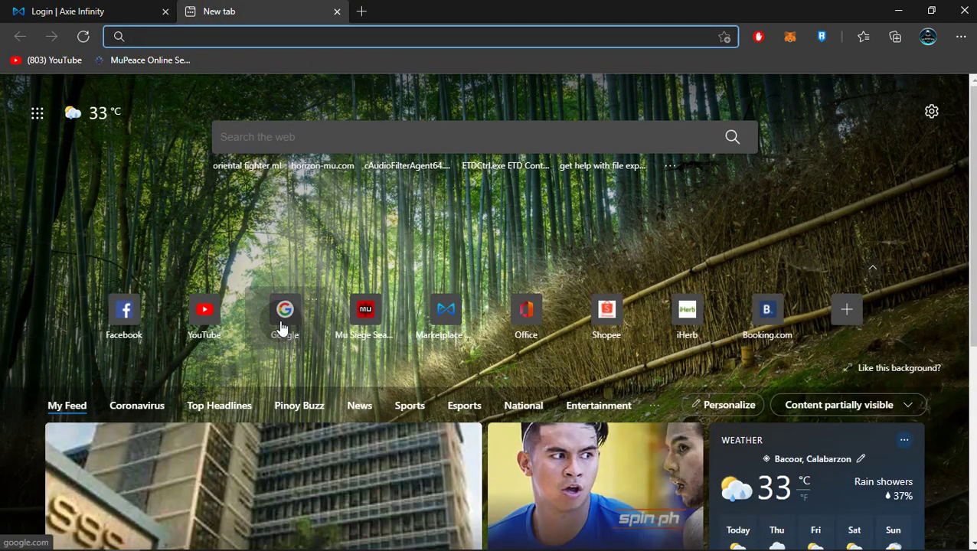
left_click(284, 323)
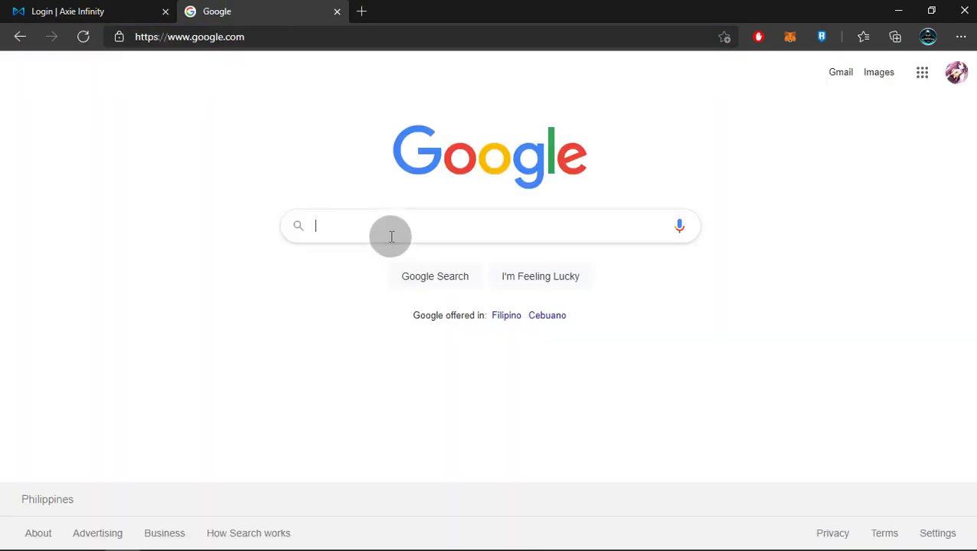
type("ronin wa")
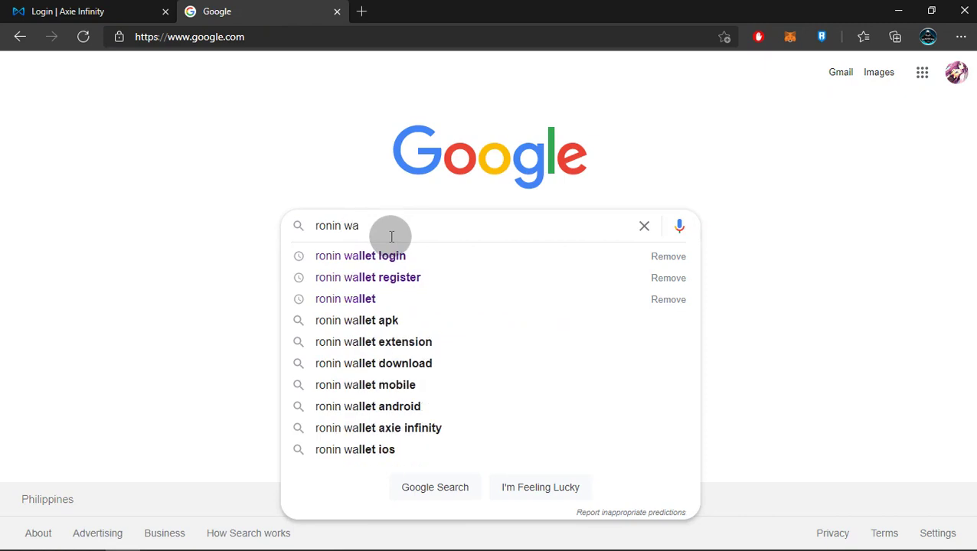
key("Down")
key("Down")
key("Down")
key("Down")
key("Down")
key("Return")
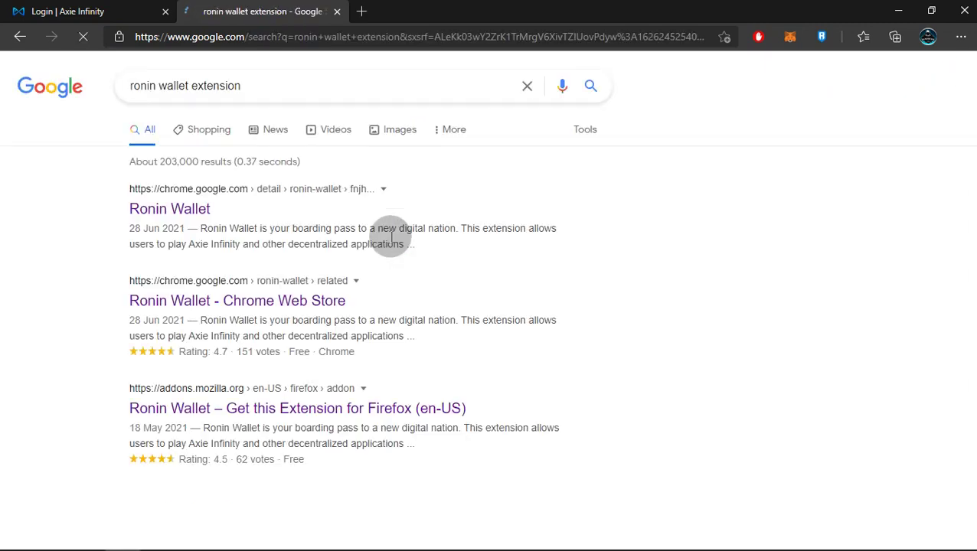
left_click(157, 208)
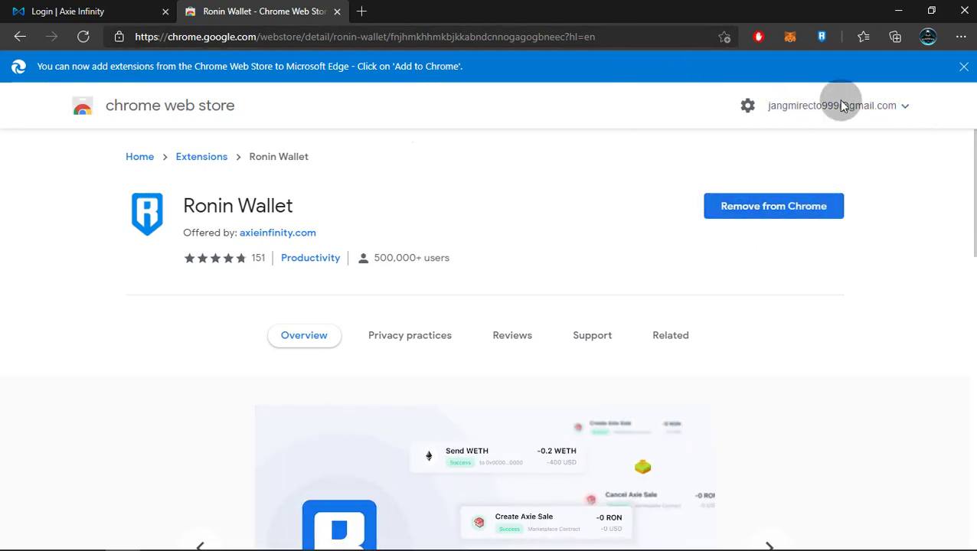
Step: Show and then dismiss the Ronin Wallet toolbar icon's options menu
right_click(822, 40)
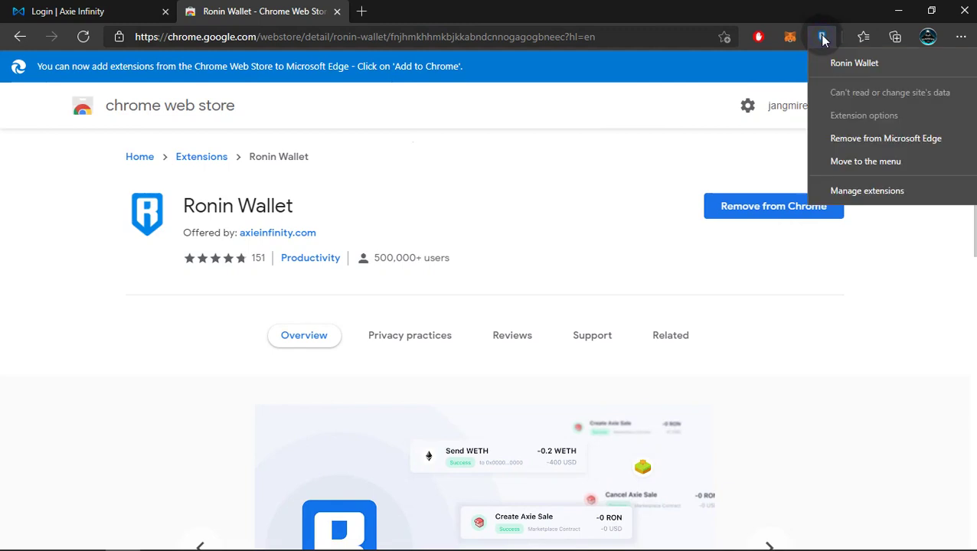
right_click(823, 39)
right_click(823, 38)
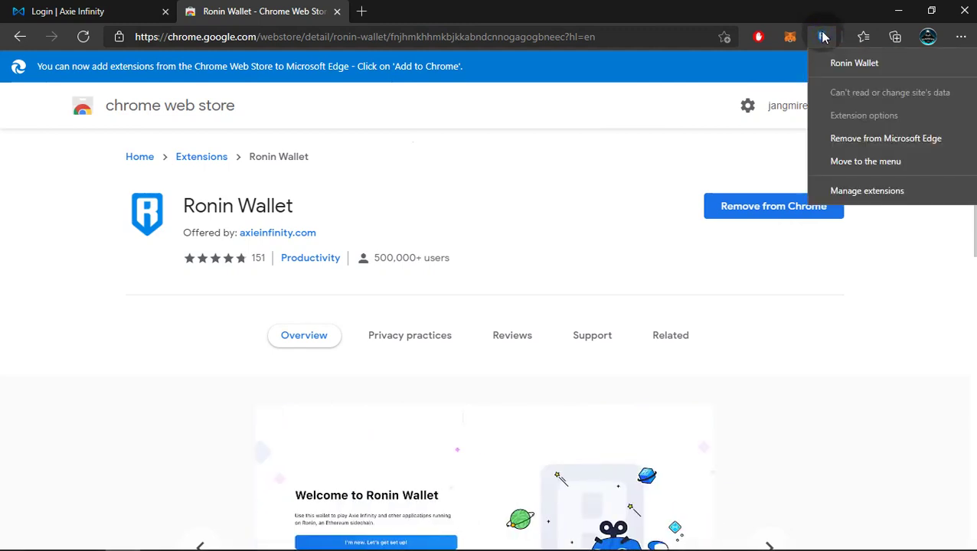
left_click(821, 39)
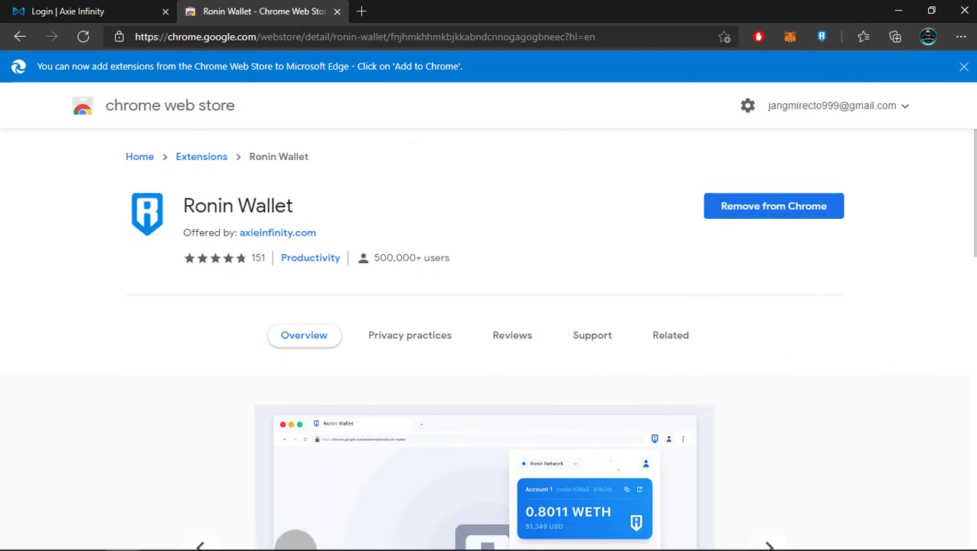
mouse_move(198, 540)
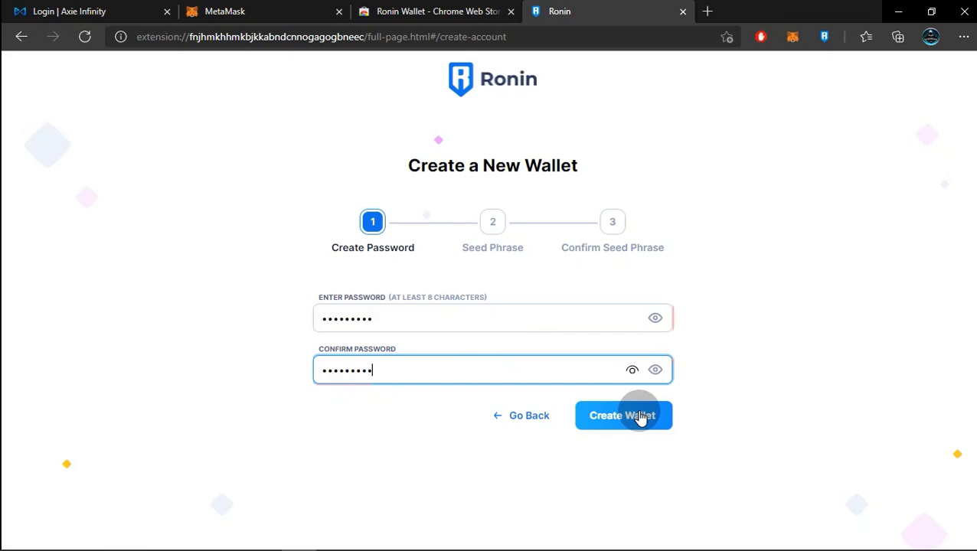
Step: Create the wallet, reveal the 12-word seed phrase, and begin confirming at word #2
left_click(639, 416)
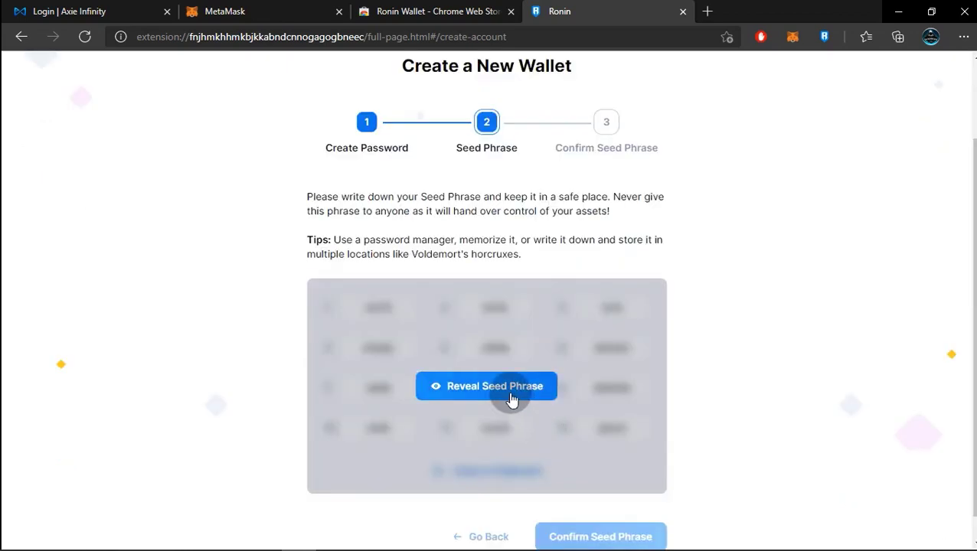
left_click(508, 397)
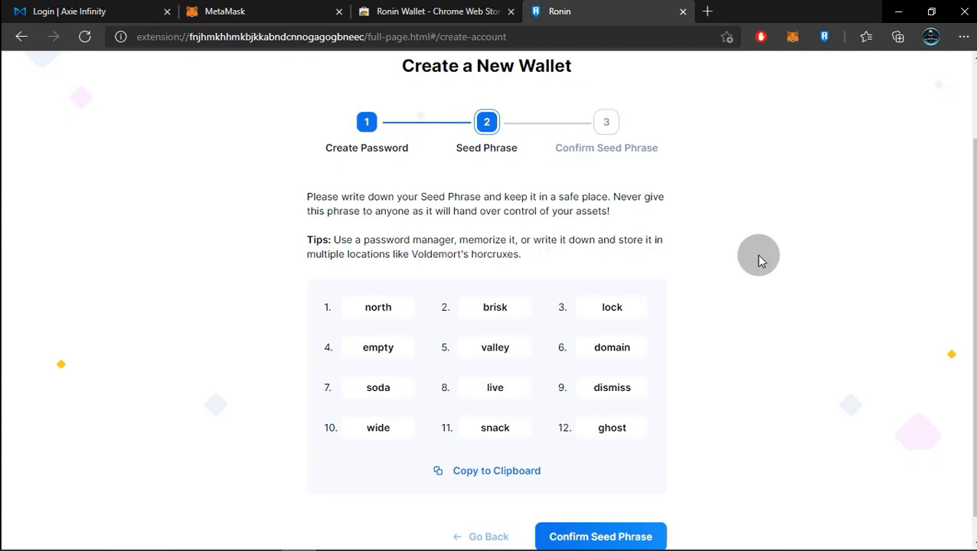
left_click(600, 537)
left_click(405, 350)
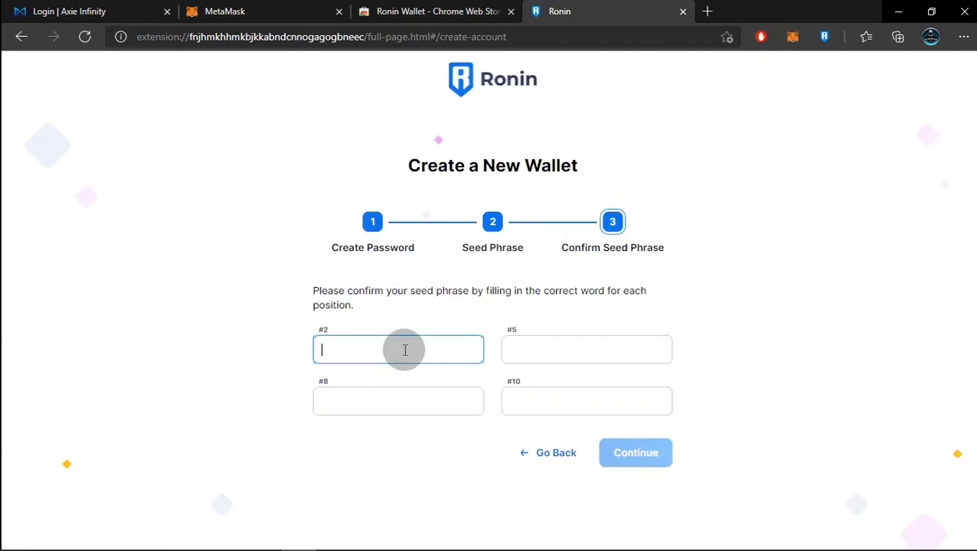
Step: Enter the requested seed words #2, #5, #8 and #10, then continue to finish the wallet
left_click(537, 358)
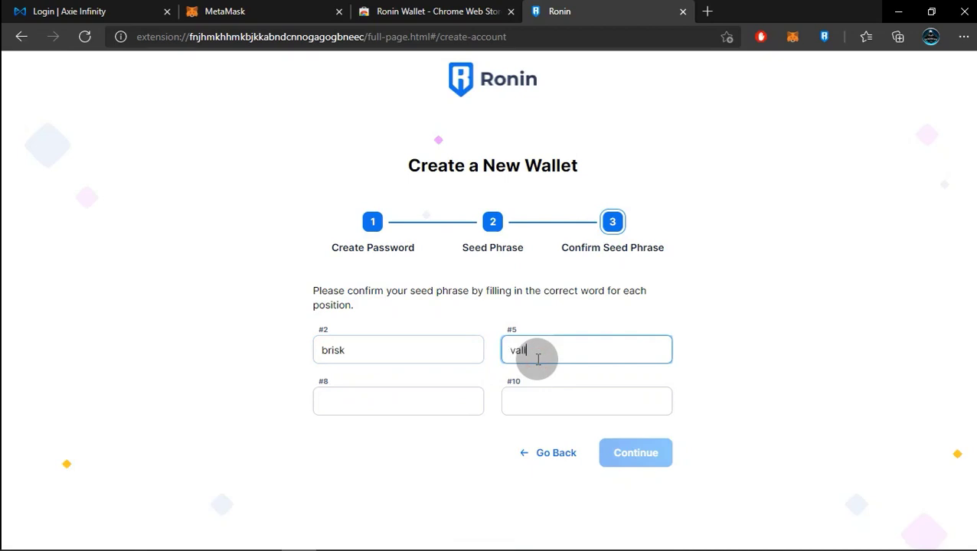
left_click(403, 402)
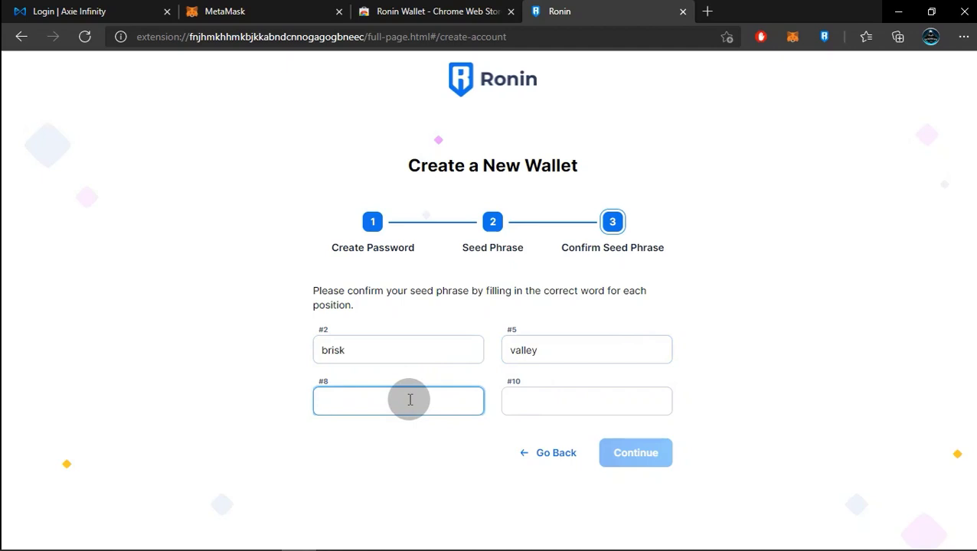
left_click(564, 408)
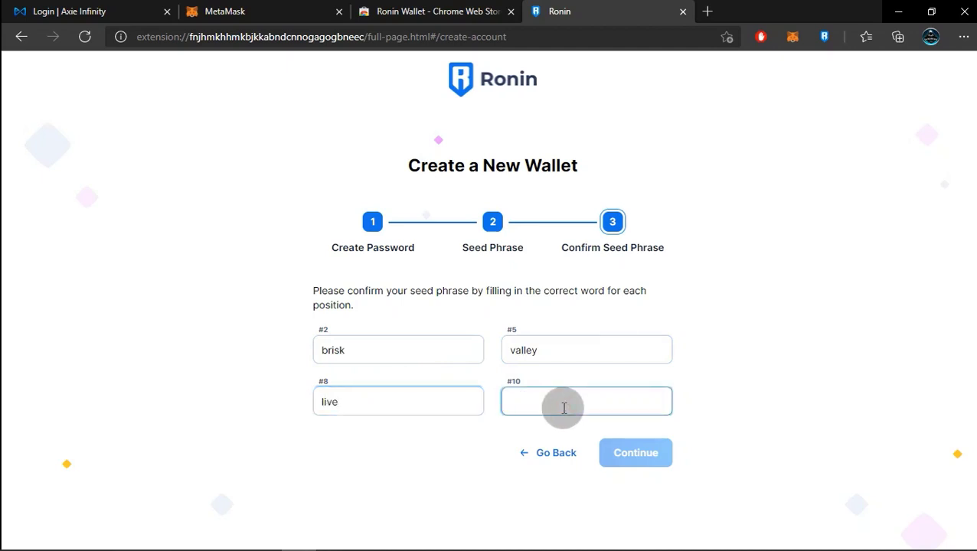
type("wide")
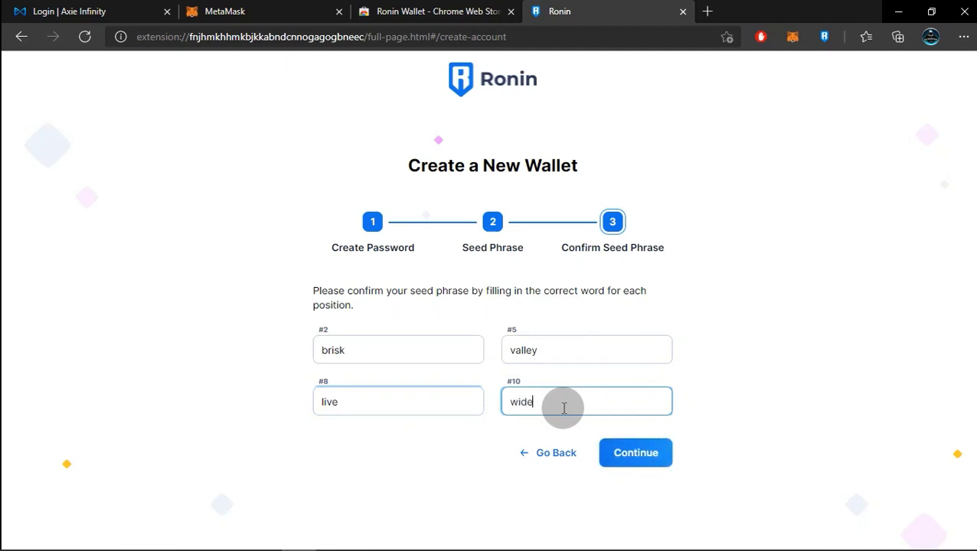
left_click(650, 460)
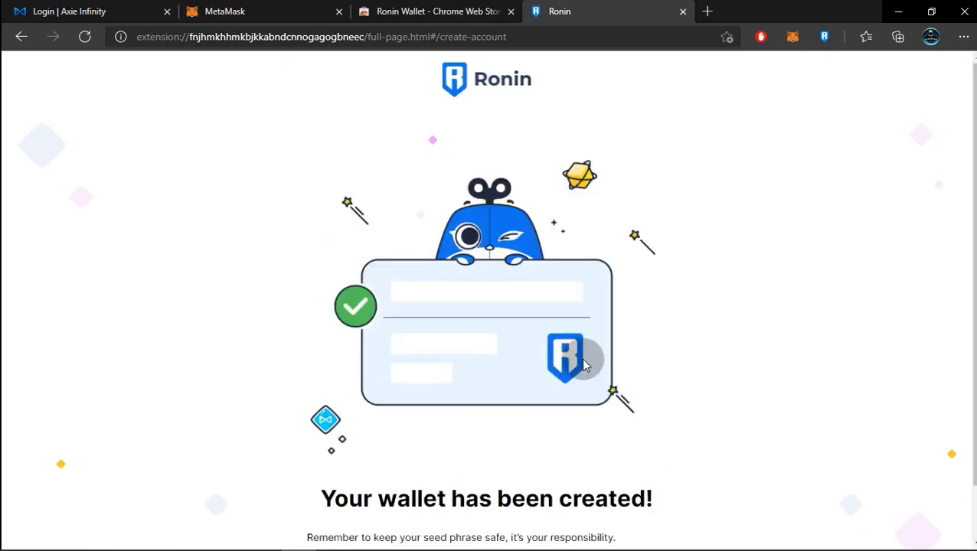
scroll(613, 383, "down", 1)
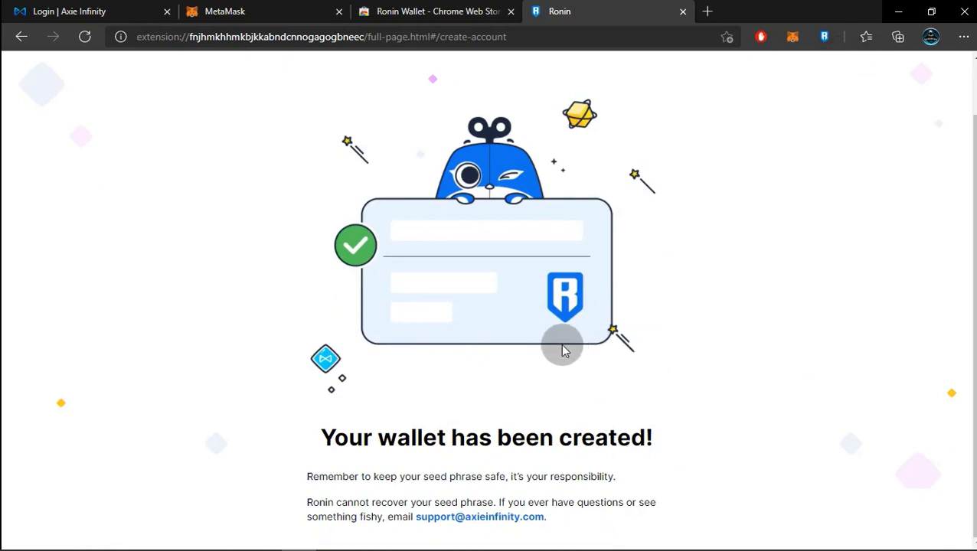
left_click(469, 297)
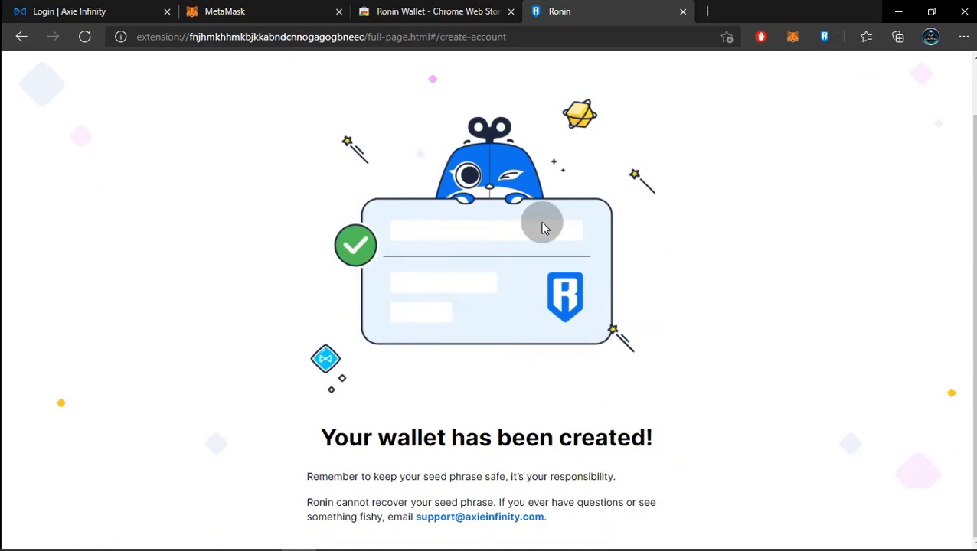
left_click(520, 226)
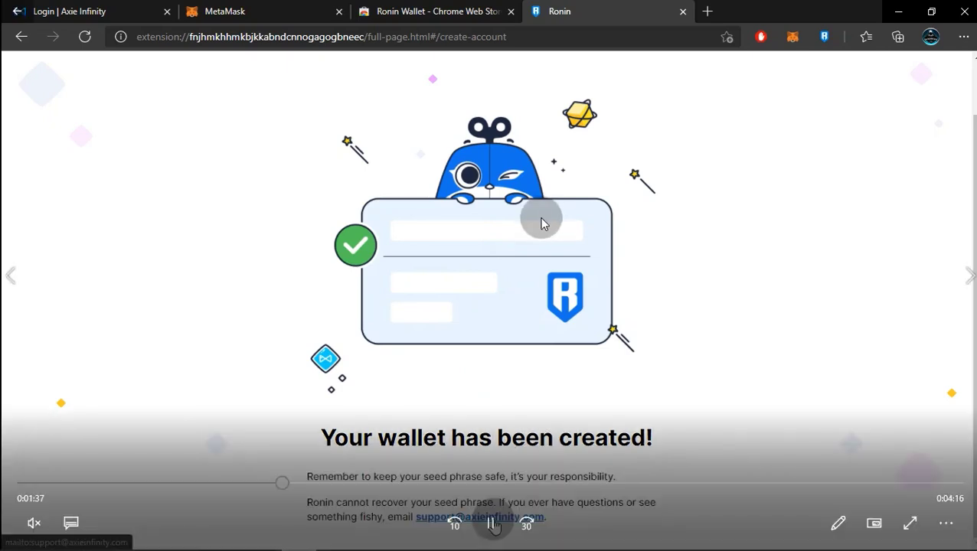
mouse_move(494, 526)
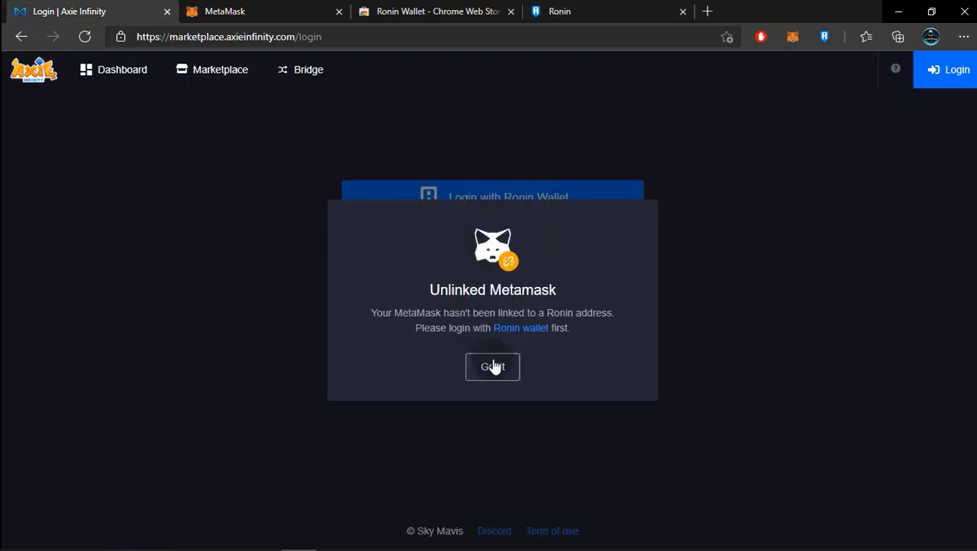
Step: Reload the marketplace, log in via Ronin Wallet with popup approval, and replace the default name
left_click(493, 366)
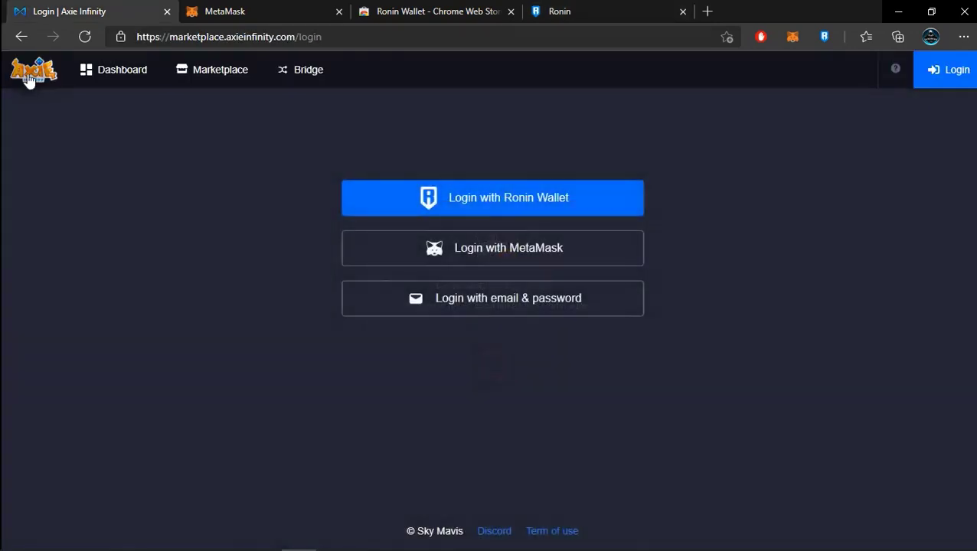
left_click(87, 37)
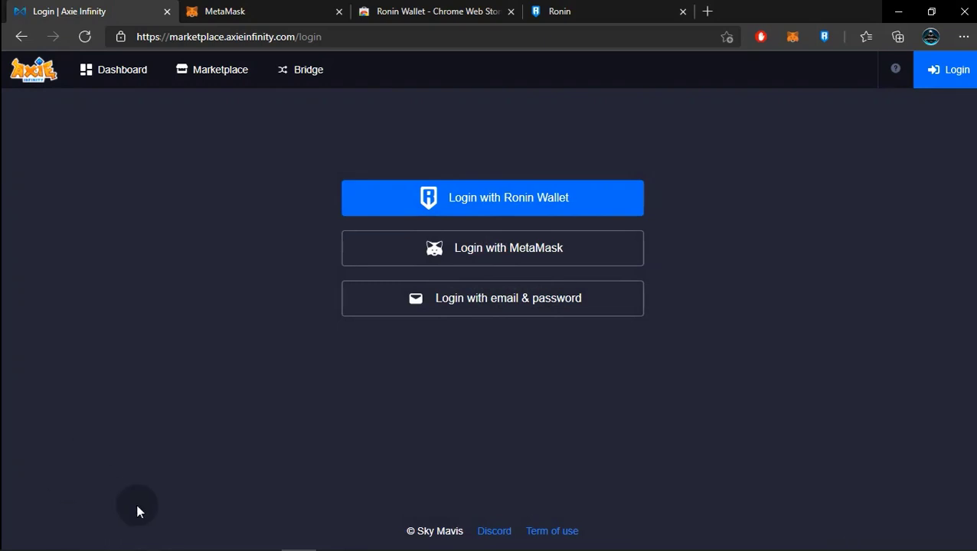
left_click(499, 203)
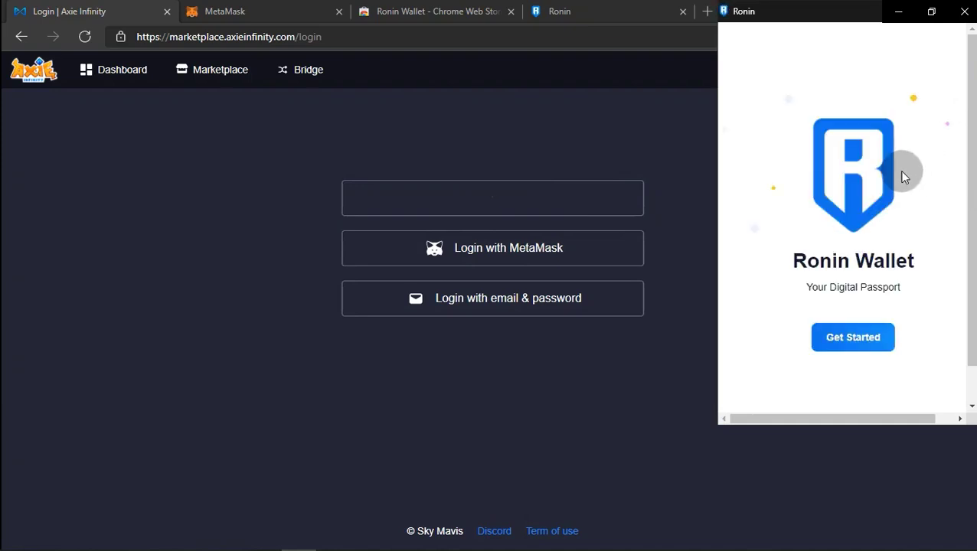
left_click(916, 395)
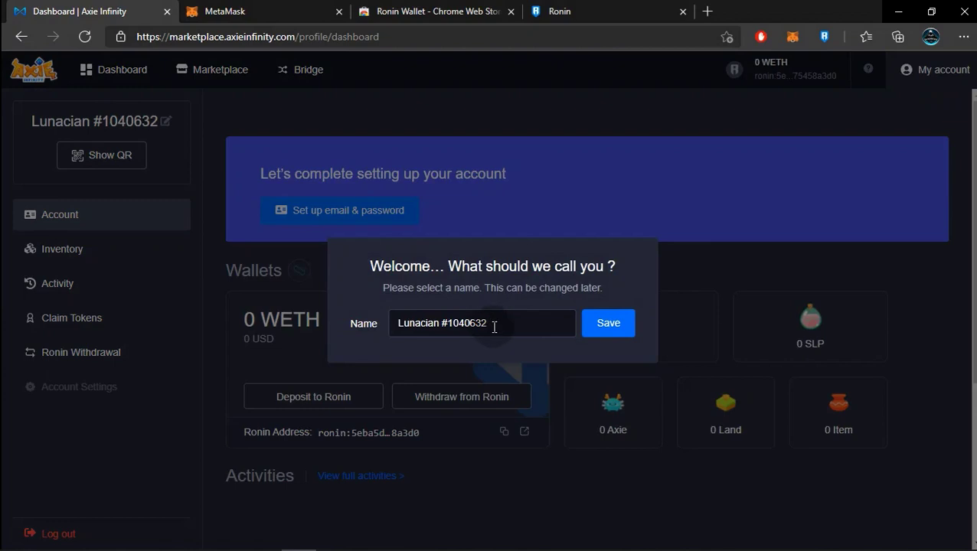
left_click_drag(495, 330, 360, 329)
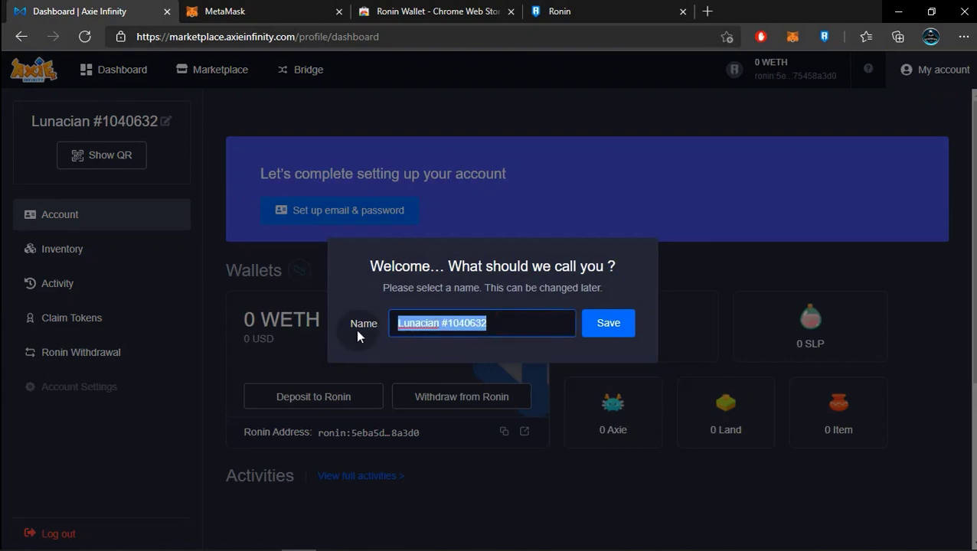
type("DAHON")
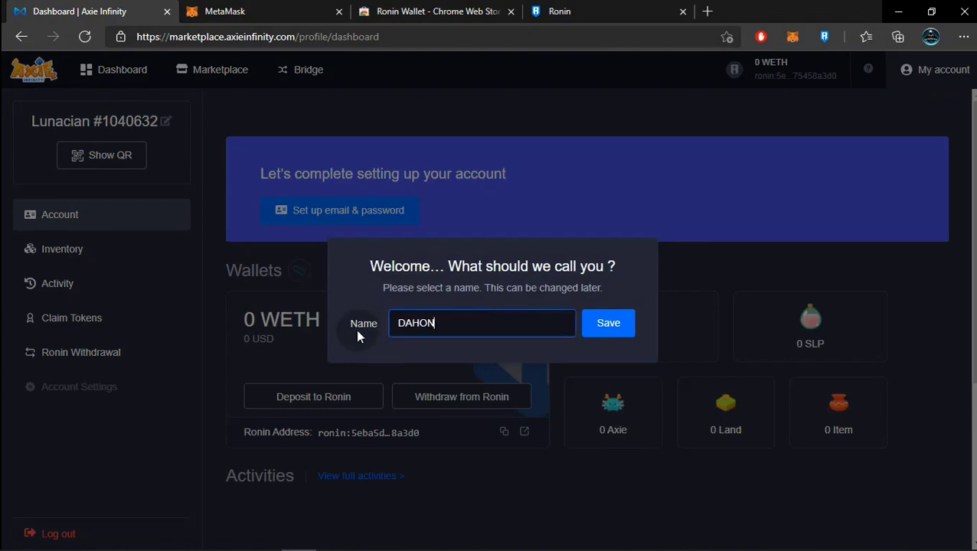
type(" GAMING")
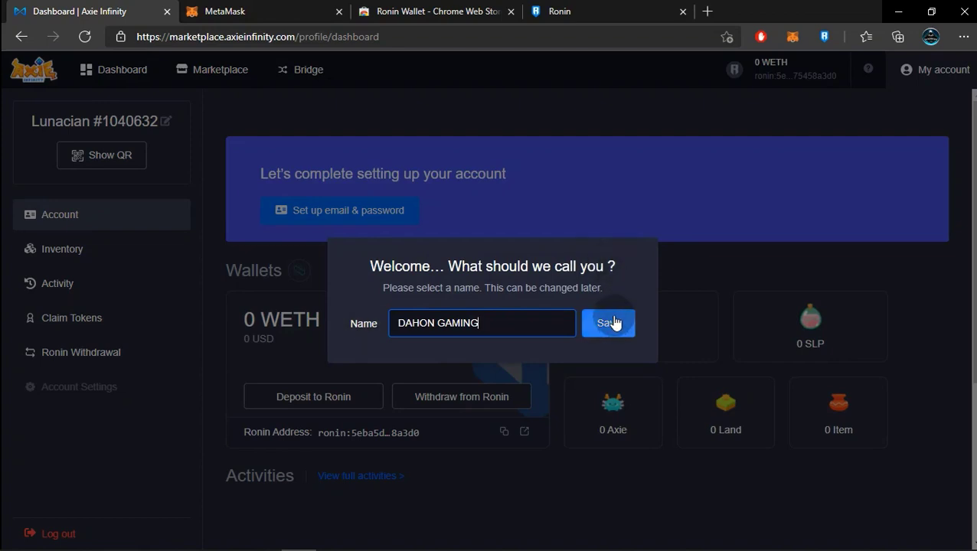
Step: Save DAHON GAMING as the account name and close the MetaMask tab
left_click(617, 328)
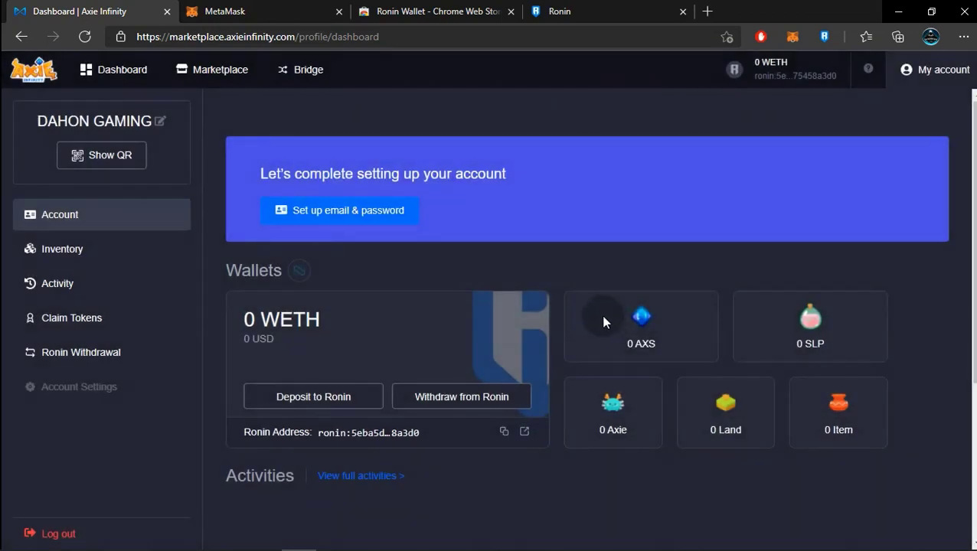
scroll(497, 380, "down", 3)
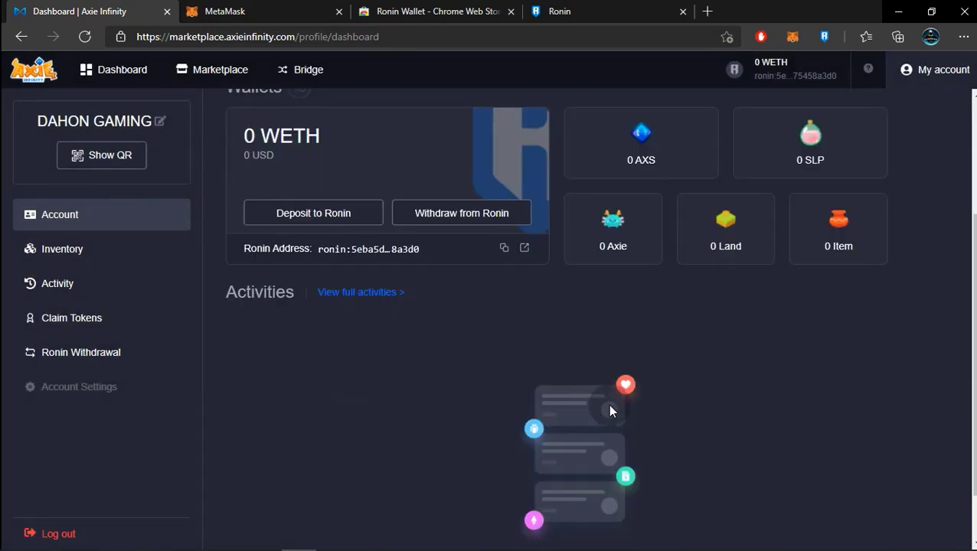
scroll(355, 334, "up", 3)
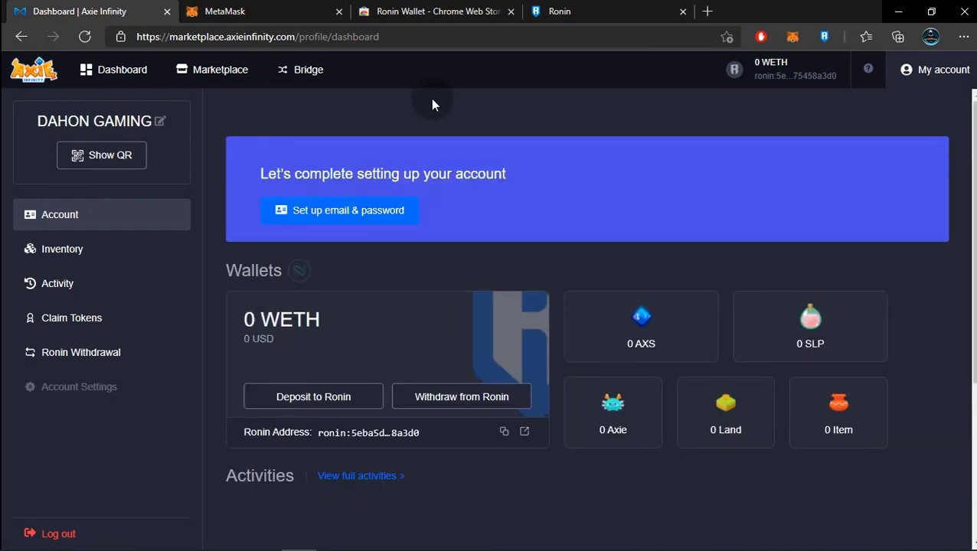
left_click(339, 11)
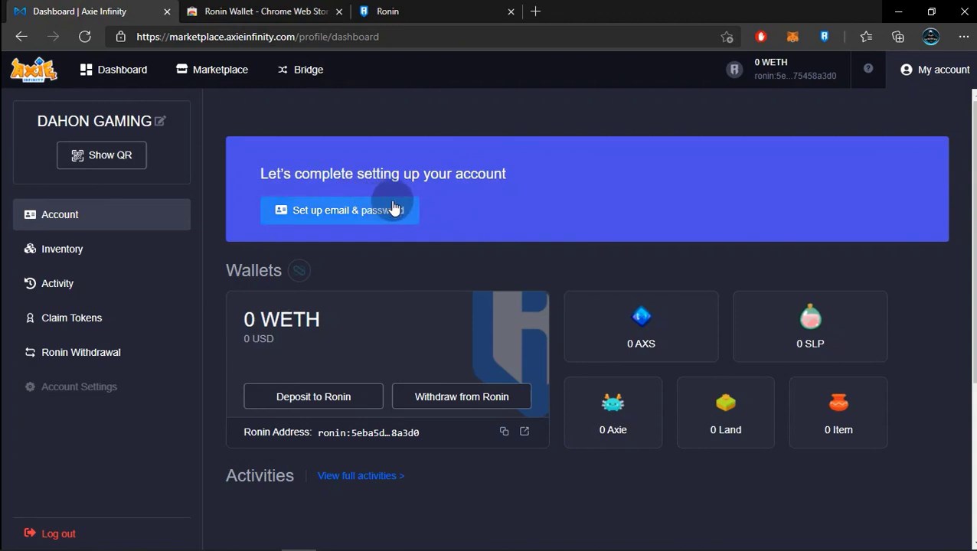
Step: Set up the email login with the account's email address and a password entered twice
left_click(365, 219)
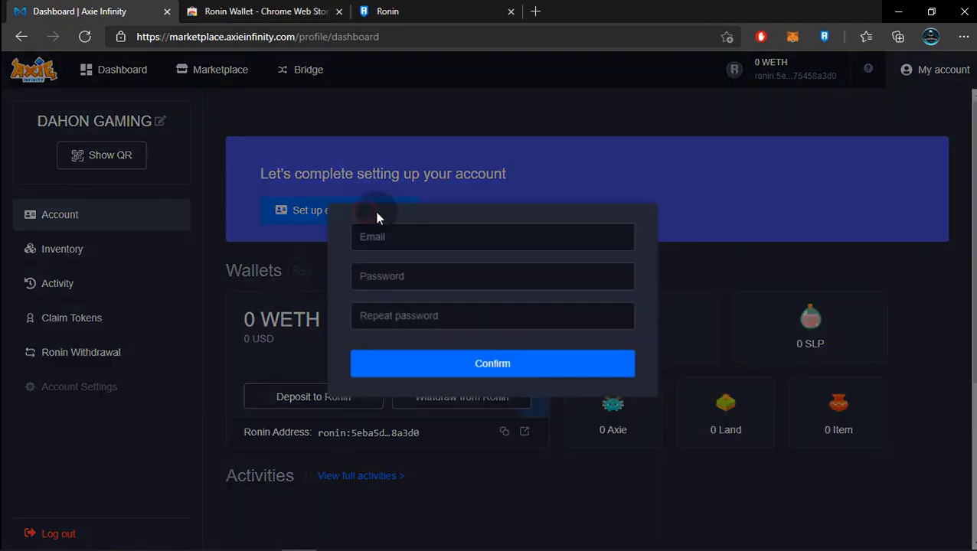
left_click(441, 243)
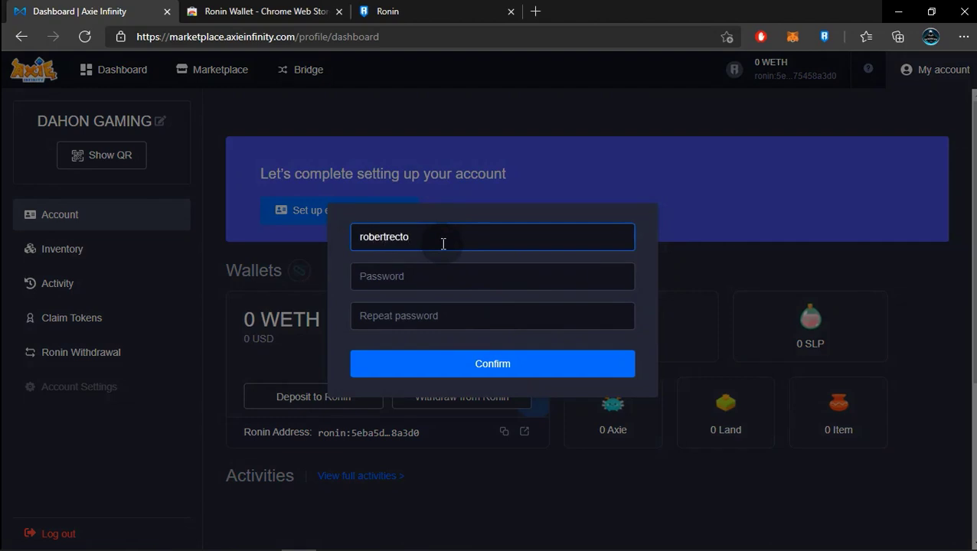
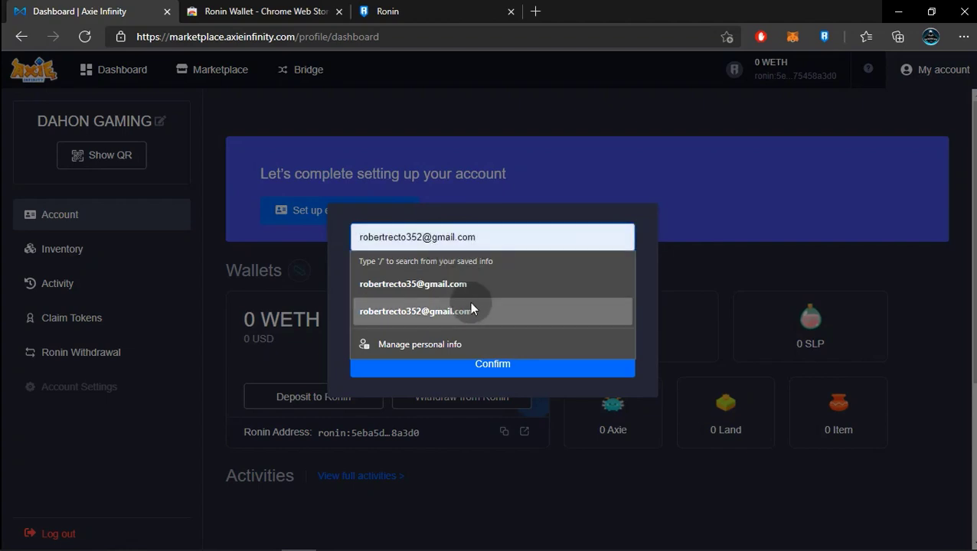
left_click(428, 284)
left_click(456, 284)
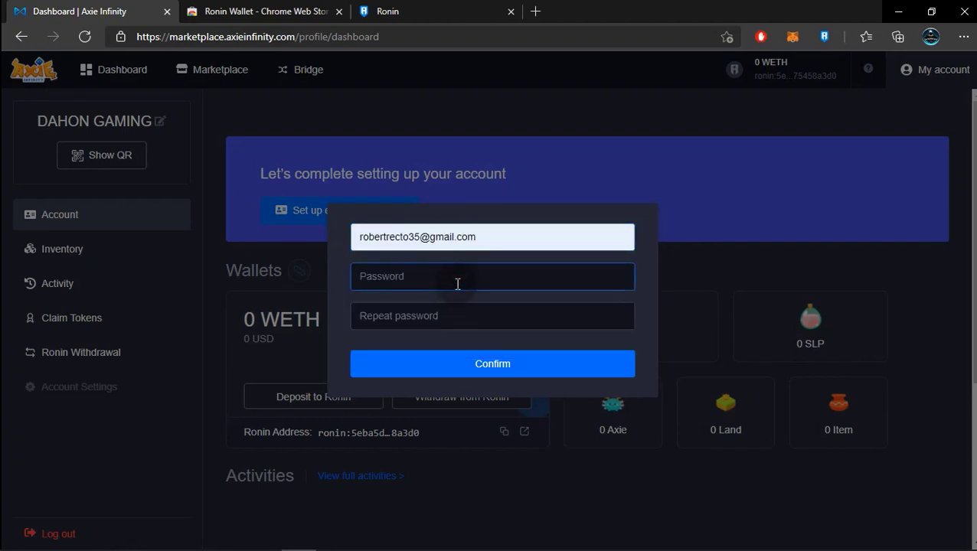
key("Tab")
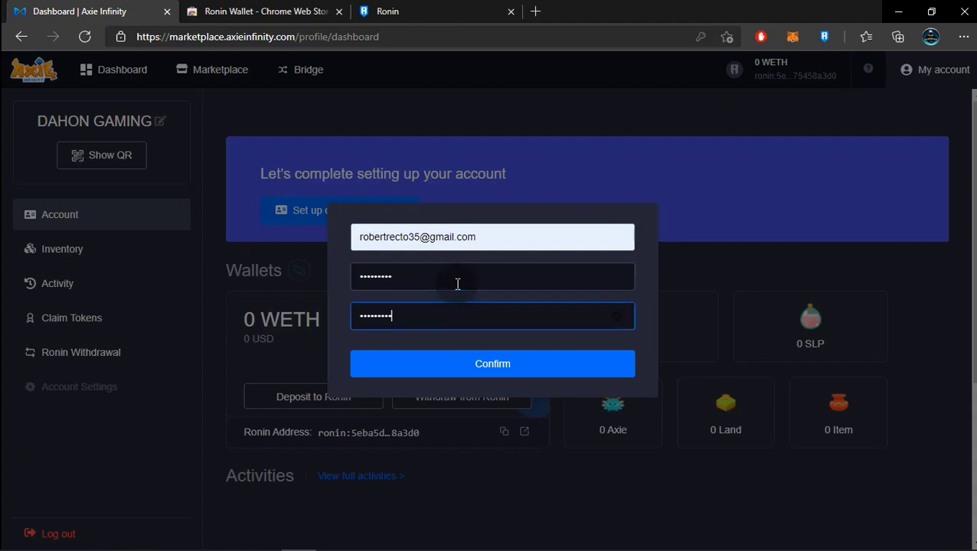
left_click(500, 371)
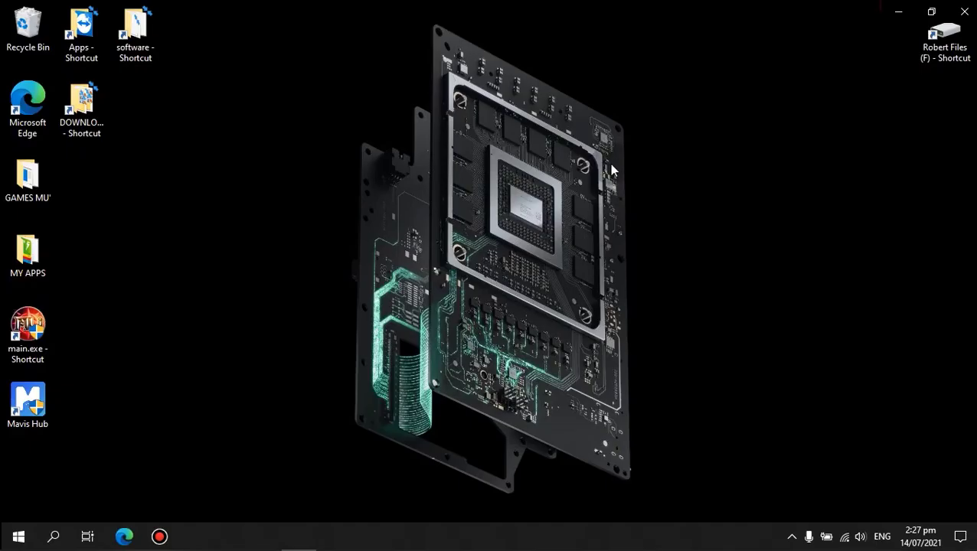
Step: Refresh the desktop, launch Mavis Hub, and enter the account's email address
right_click(609, 163)
left_click(661, 222)
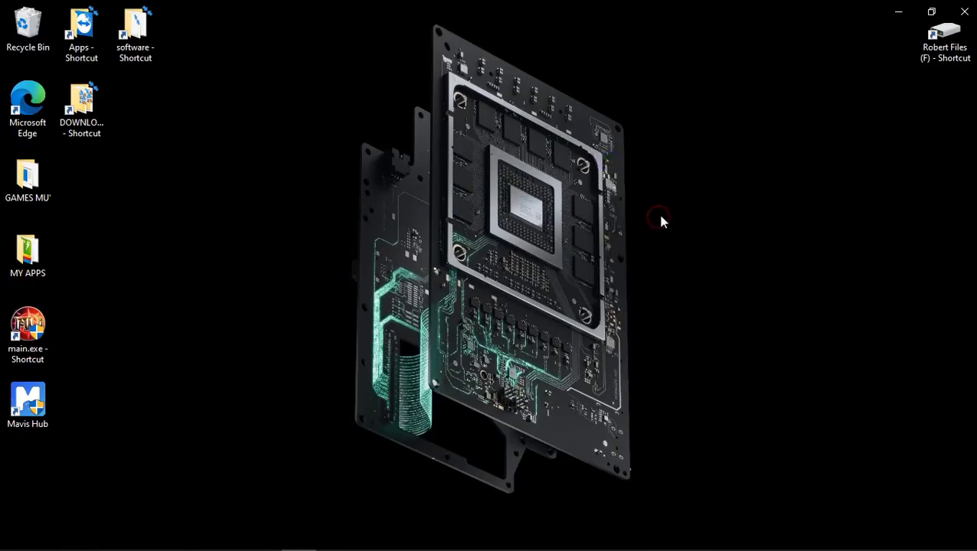
double_click(32, 400)
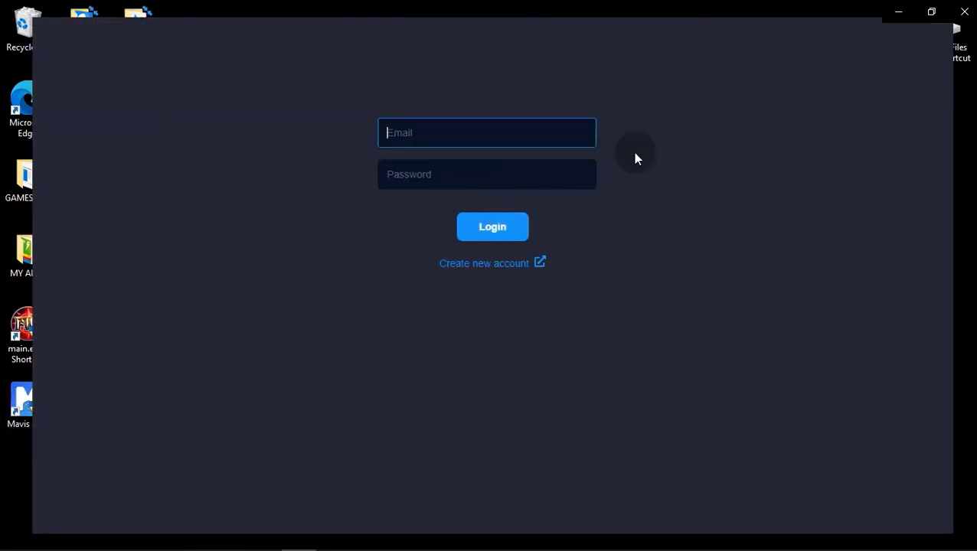
left_click(459, 208)
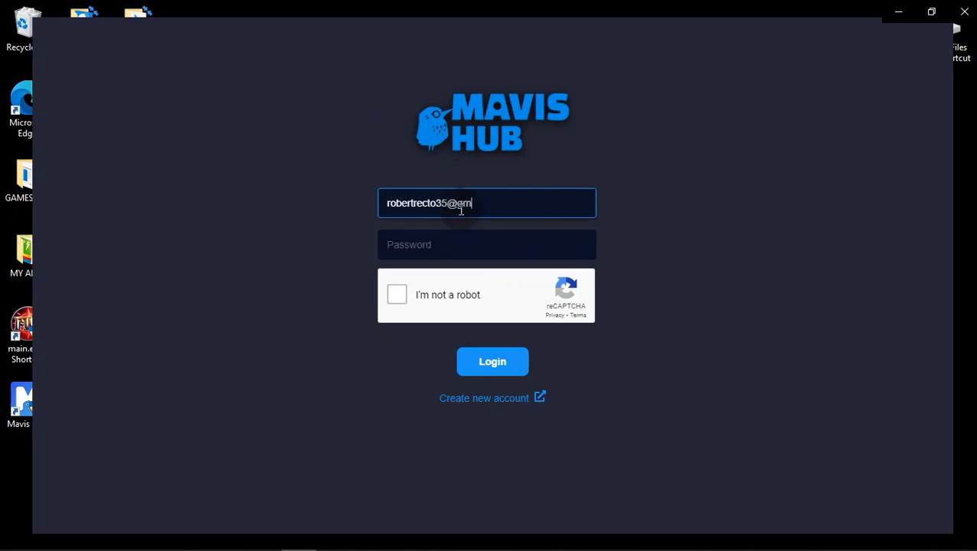
key("Tab")
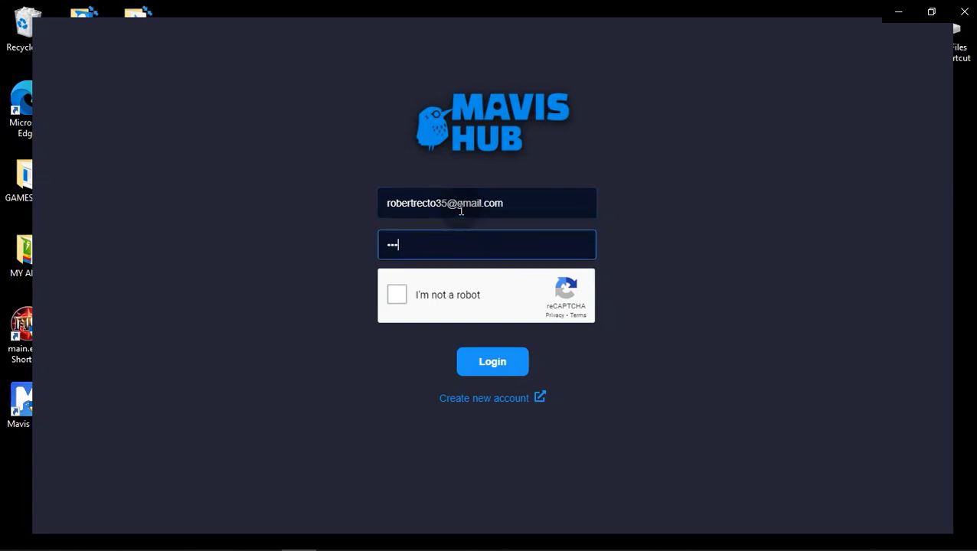
Step: Pass the fire hydrant image check and sign in to Mavis Hub
left_click(394, 293)
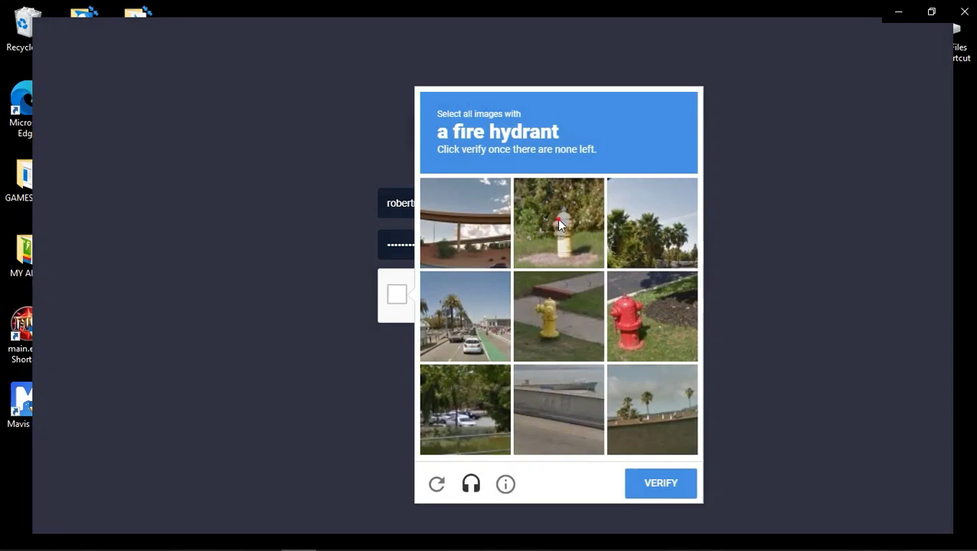
left_click(558, 216)
left_click(551, 317)
left_click(640, 320)
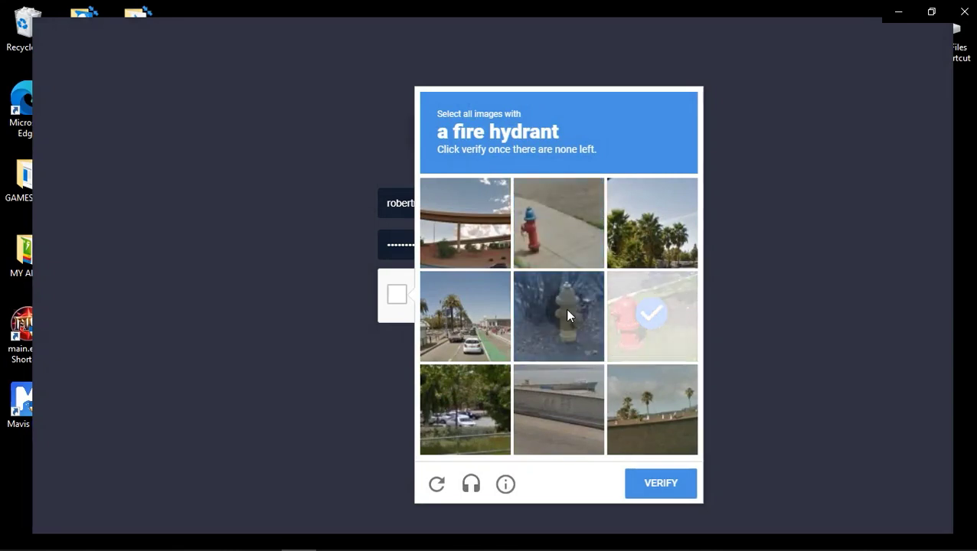
left_click(565, 308)
left_click(563, 250)
left_click(630, 320)
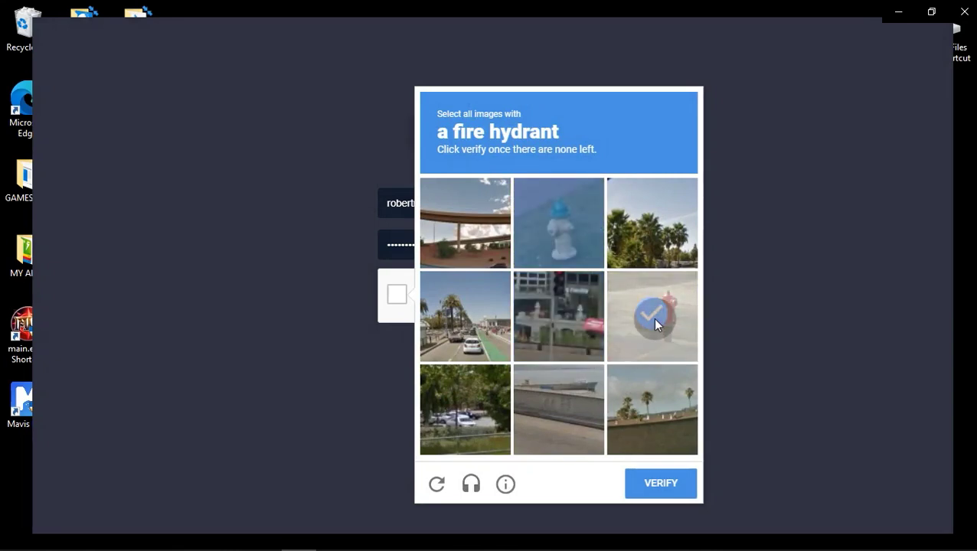
left_click(582, 262)
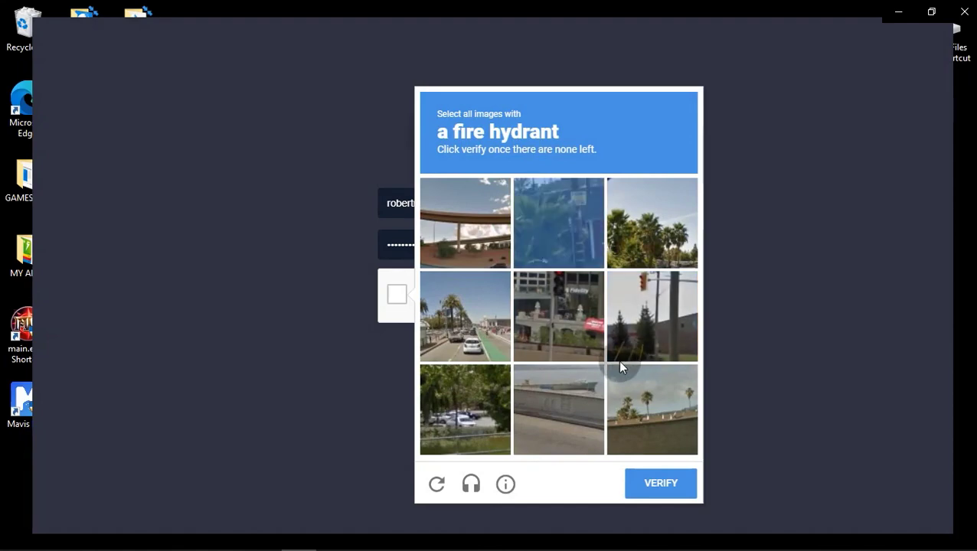
left_click(662, 484)
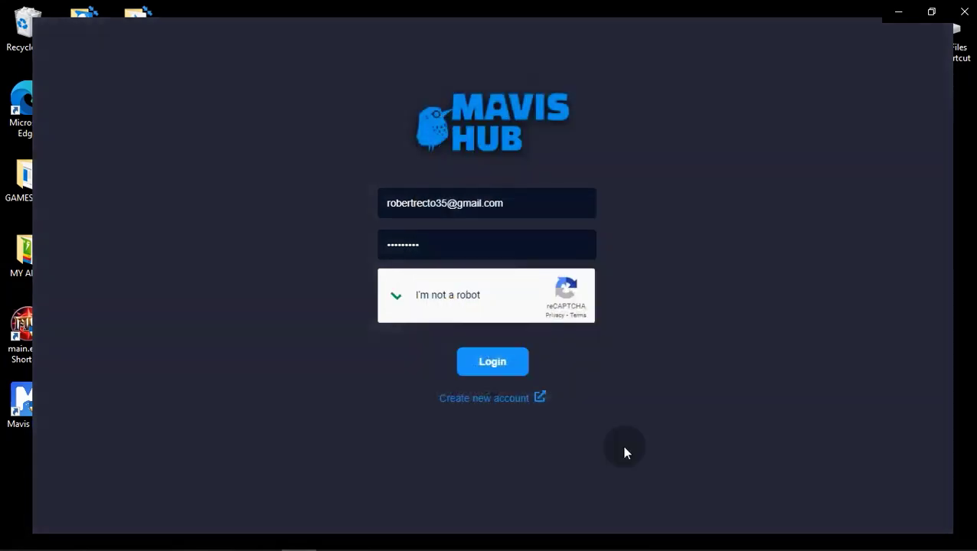
left_click(495, 363)
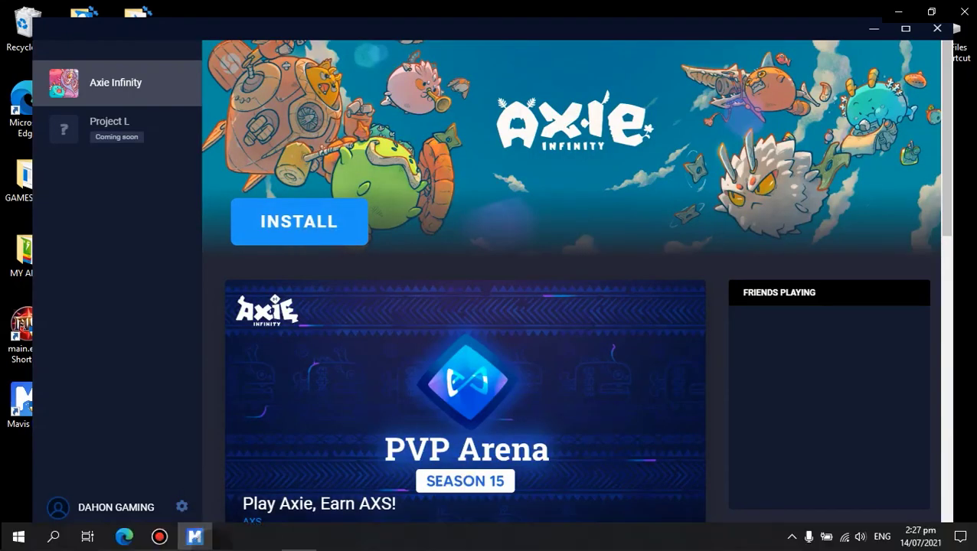
Step: Install Axie Infinity from Mavis Hub to the default C:\Program Files\Axie Infinity location
left_click(333, 231)
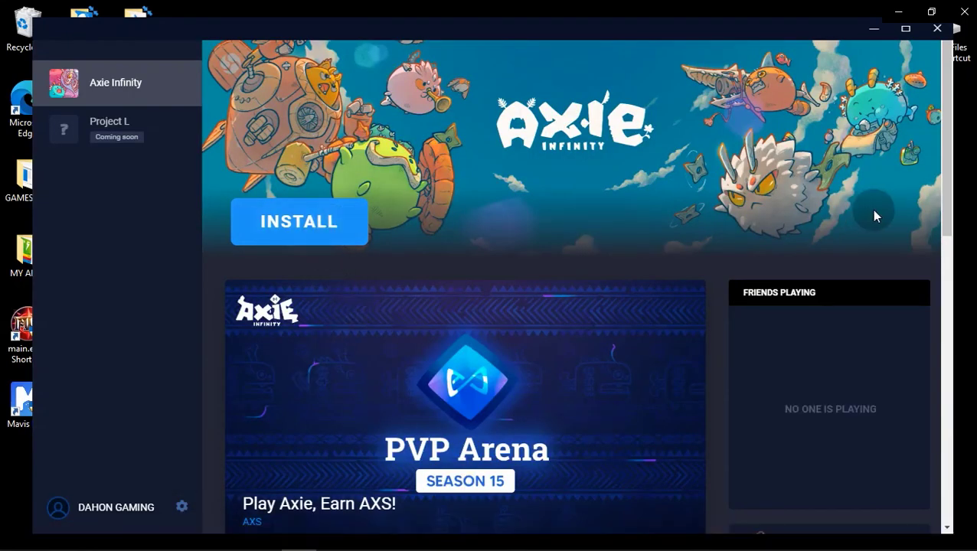
left_click(295, 229)
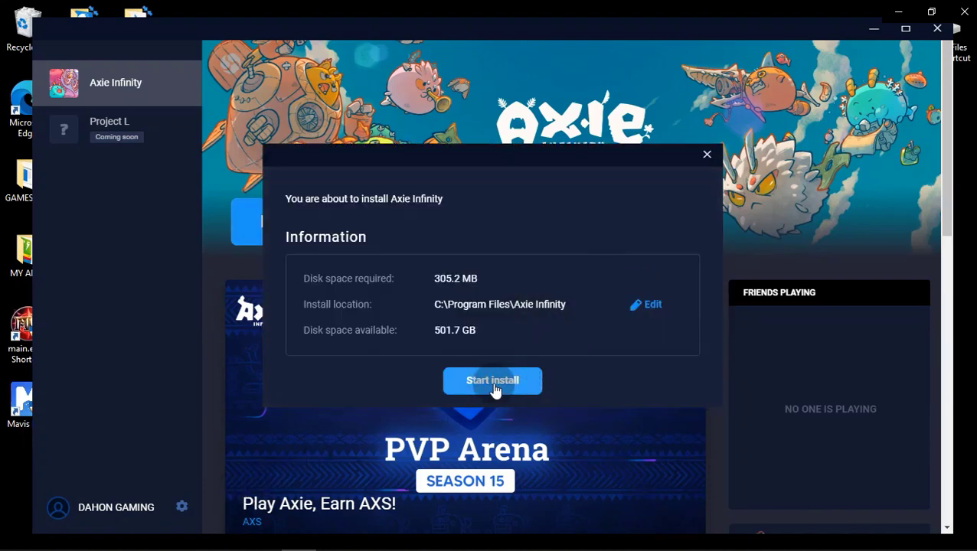
left_click(494, 383)
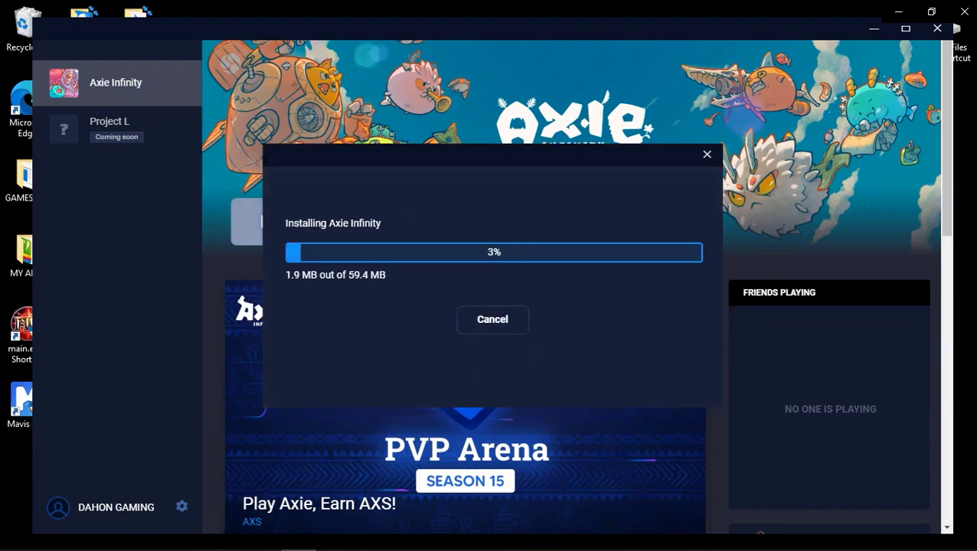
mouse_move(146, 541)
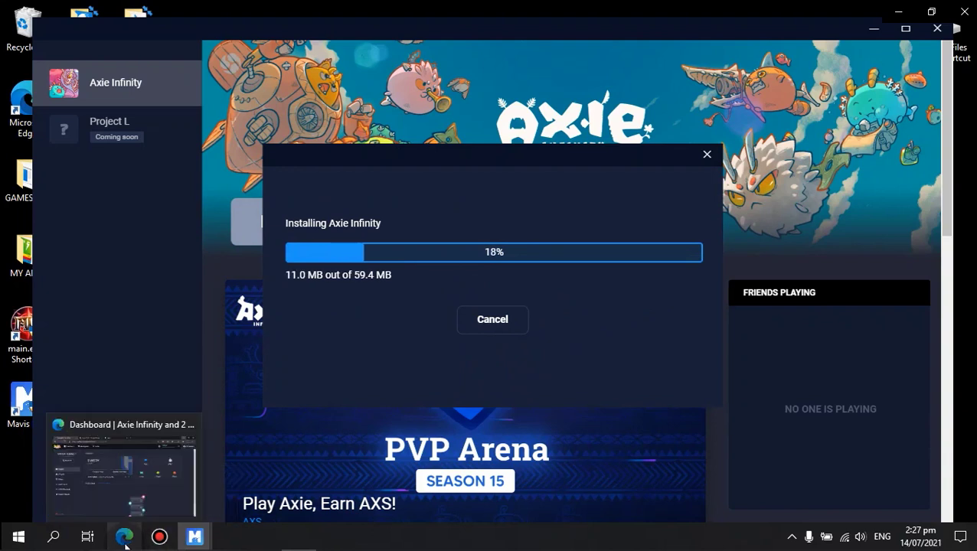
Step: Refresh the desktop during the install, dismiss the completion notice, and launch Axie Infinity
right_click(10, 463)
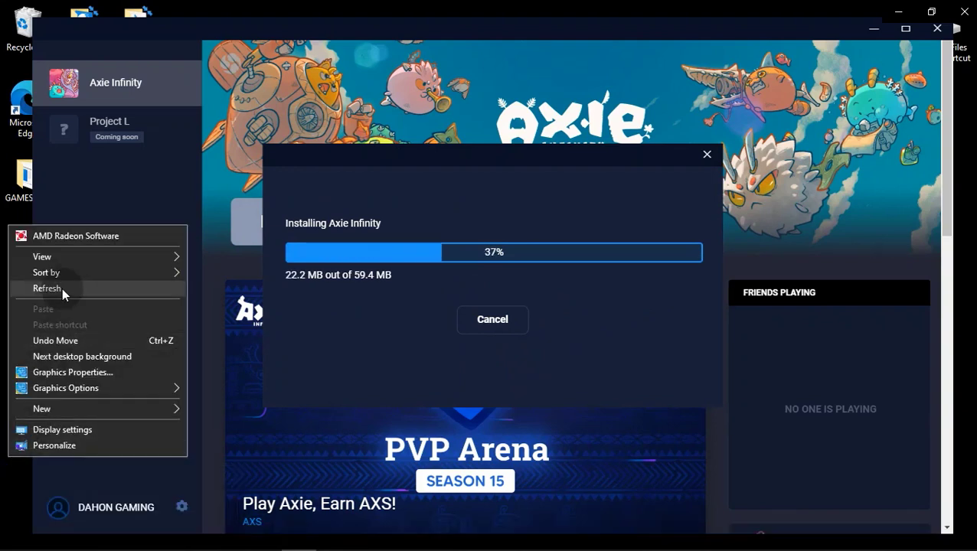
left_click(61, 290)
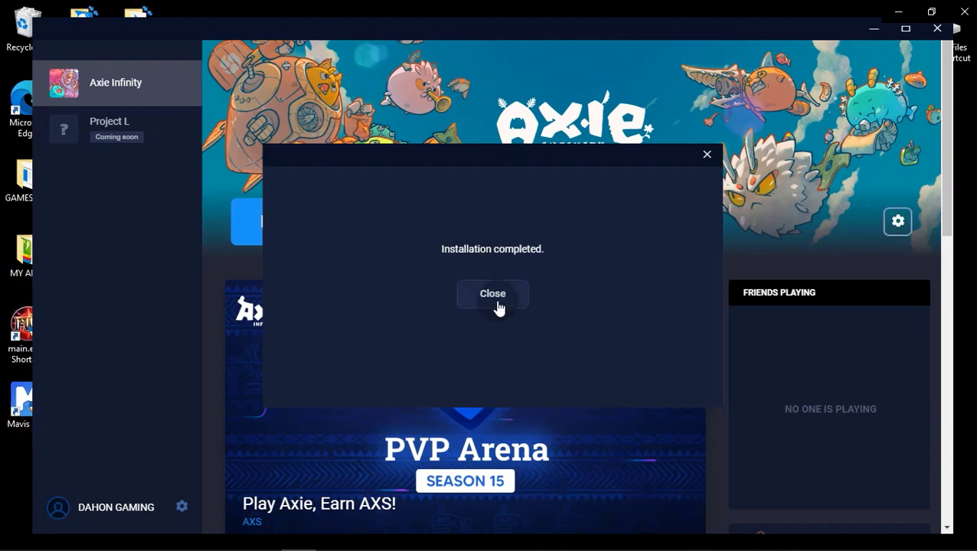
left_click(501, 303)
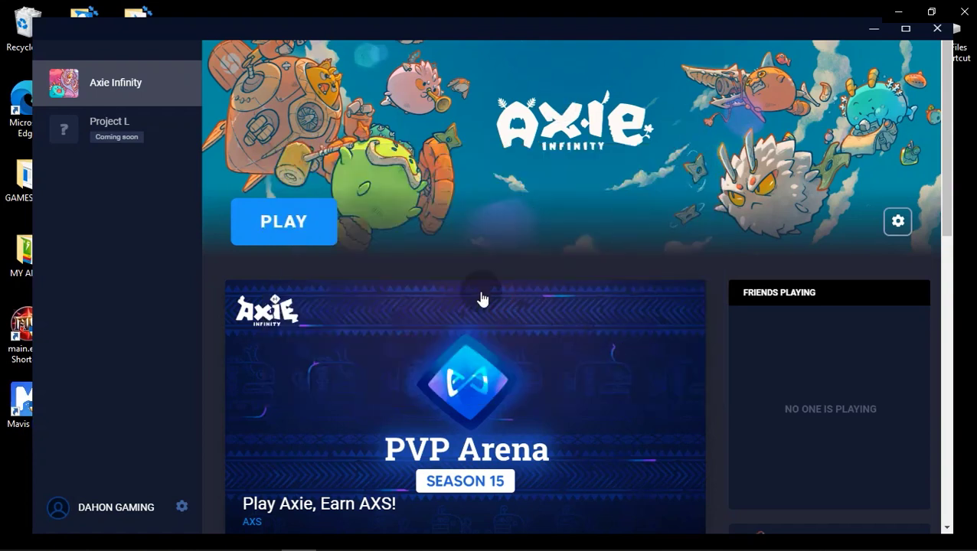
left_click(299, 220)
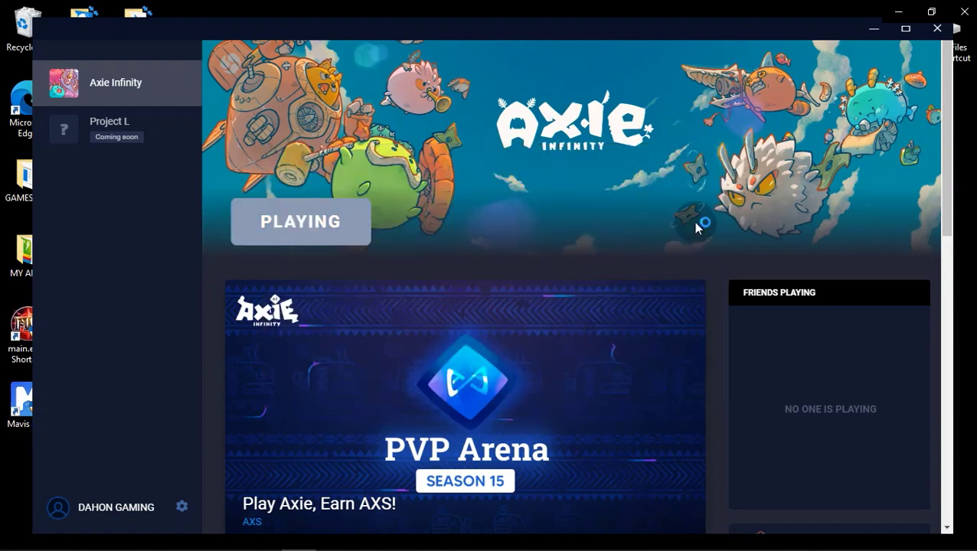
Step: Switch to the loaded Axie Infinity window and open the ADVENTURE stage selection
right_click(961, 76)
left_click(951, 148)
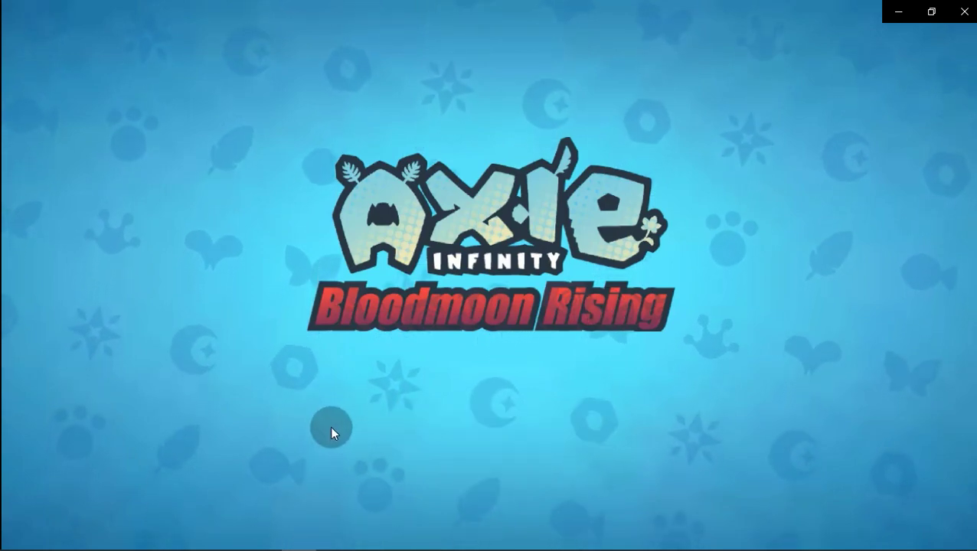
key("alt+Tab")
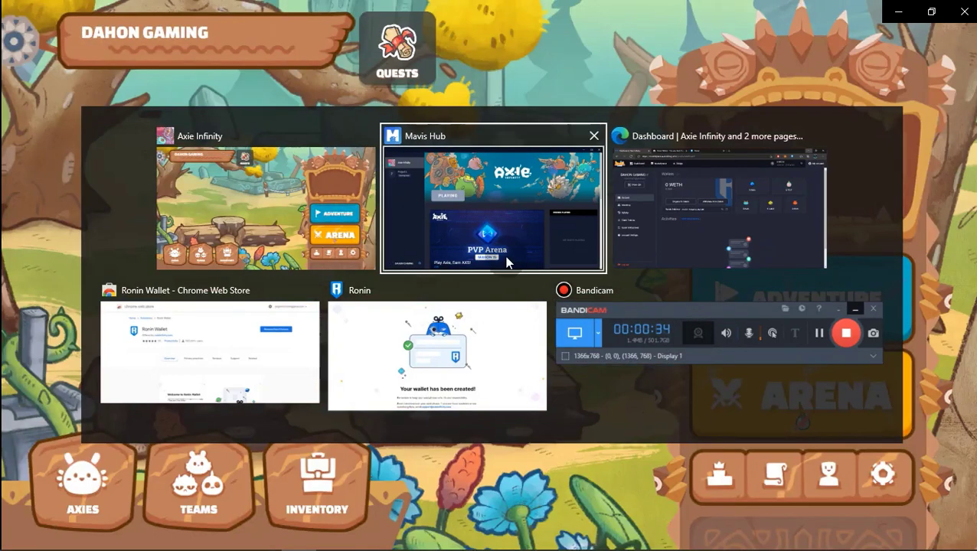
left_click(264, 222)
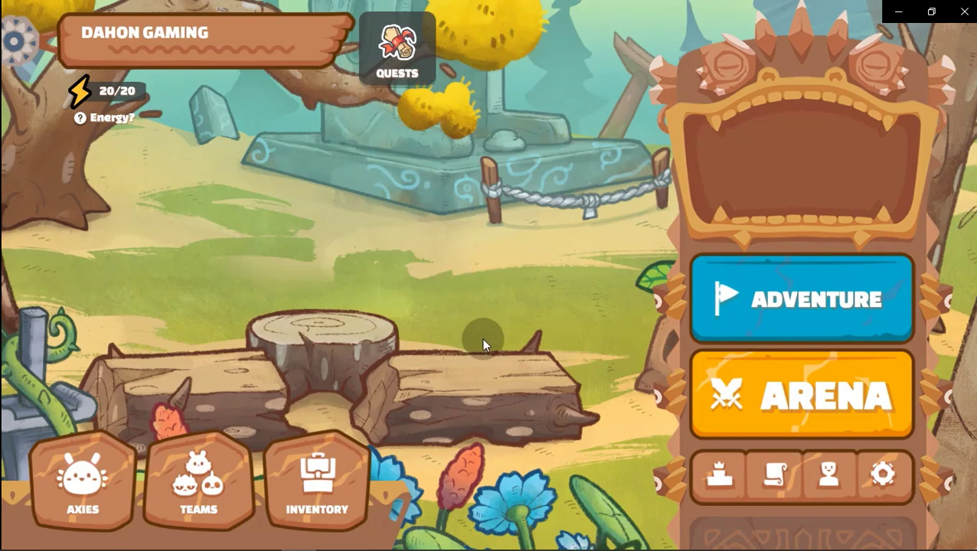
left_click(814, 308)
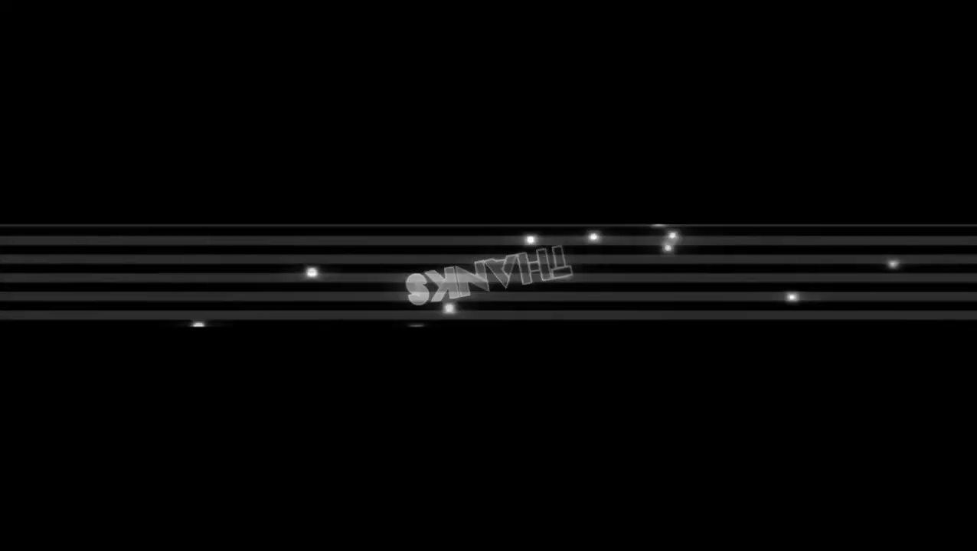